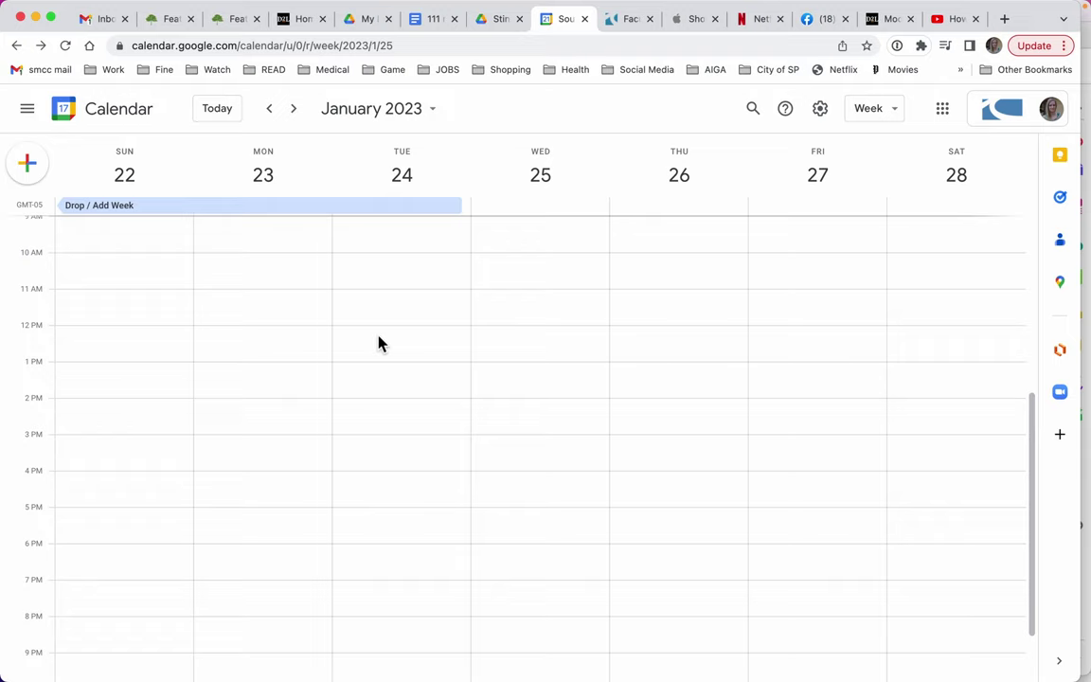
- Toggle the calendar to Month view and back to Week, then go to the week of January 15–21, 2023
click(900, 114)
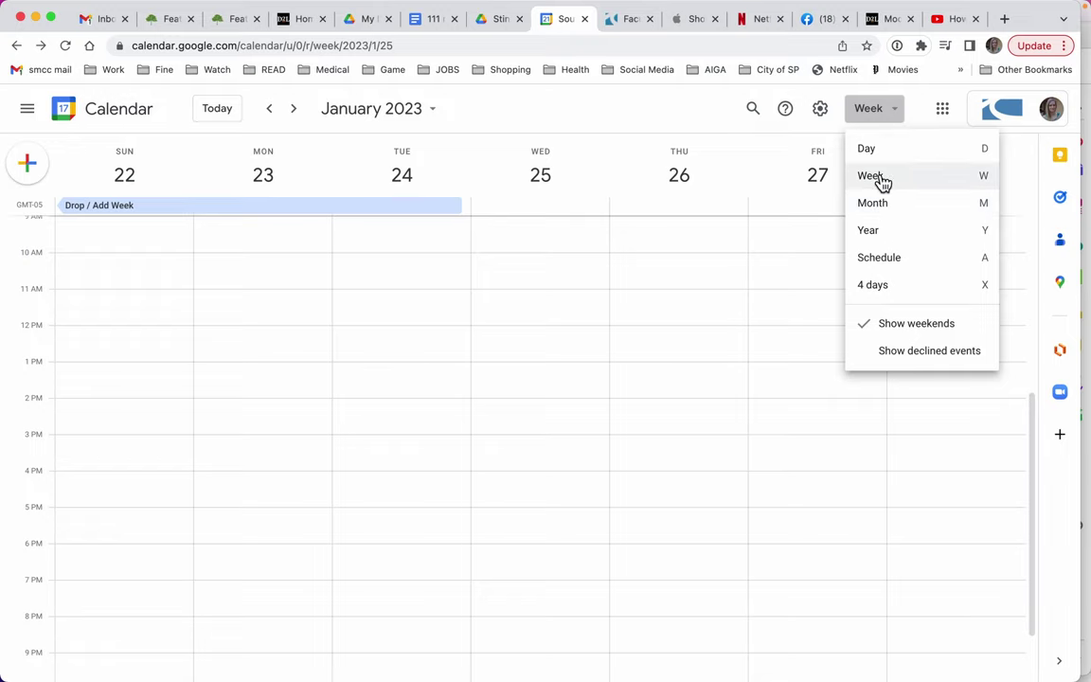
click(876, 205)
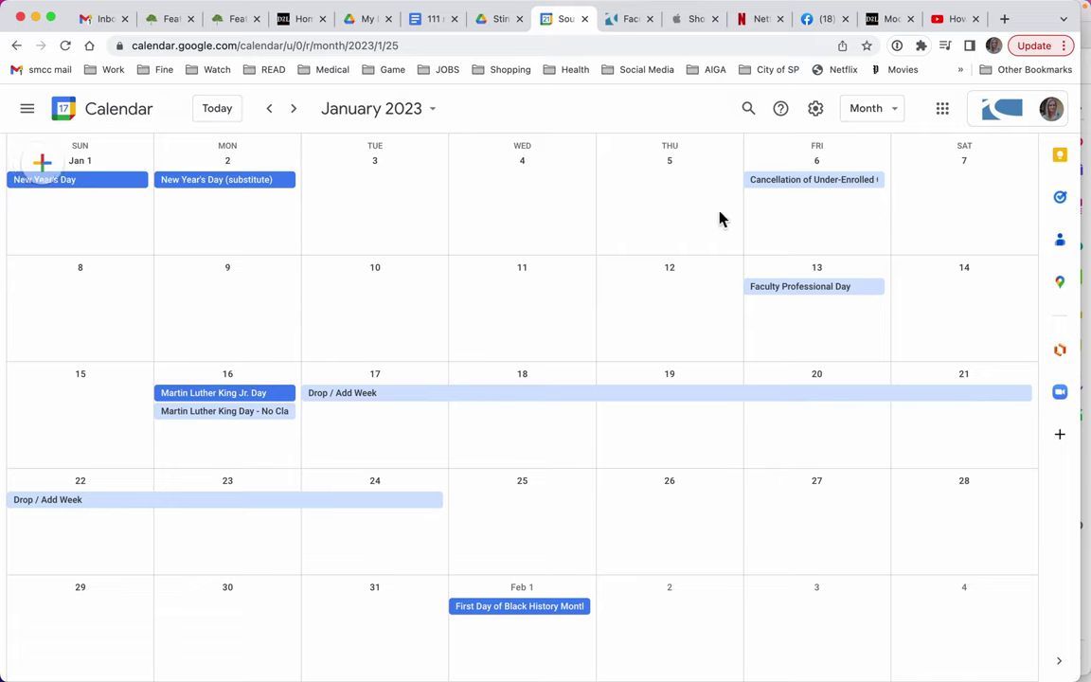
click(867, 110)
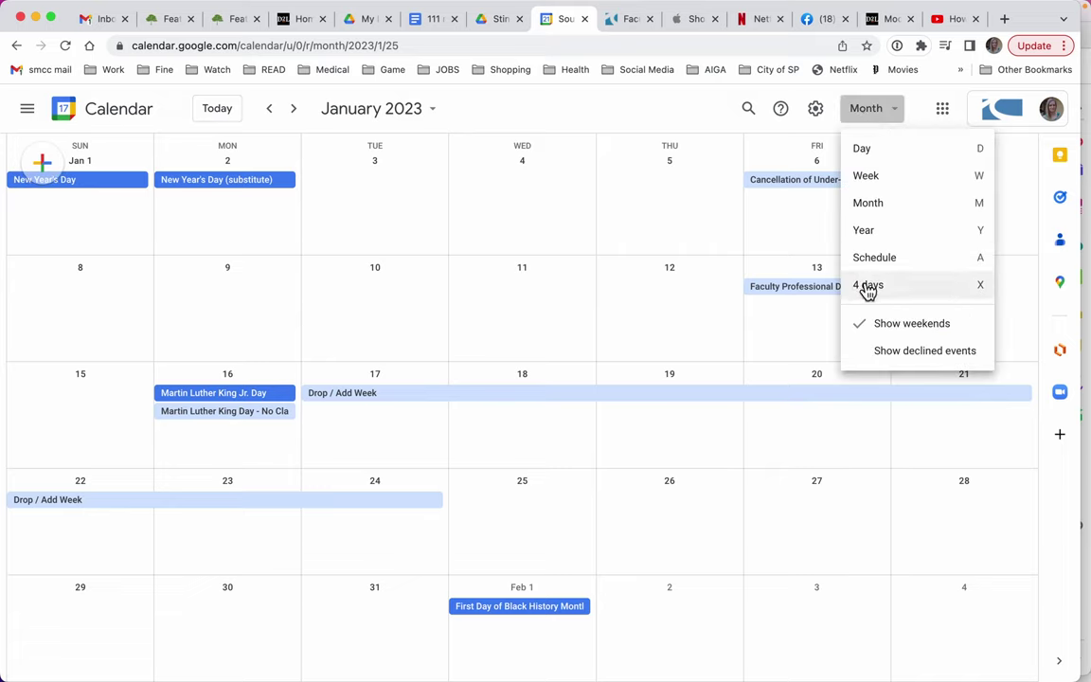
click(869, 178)
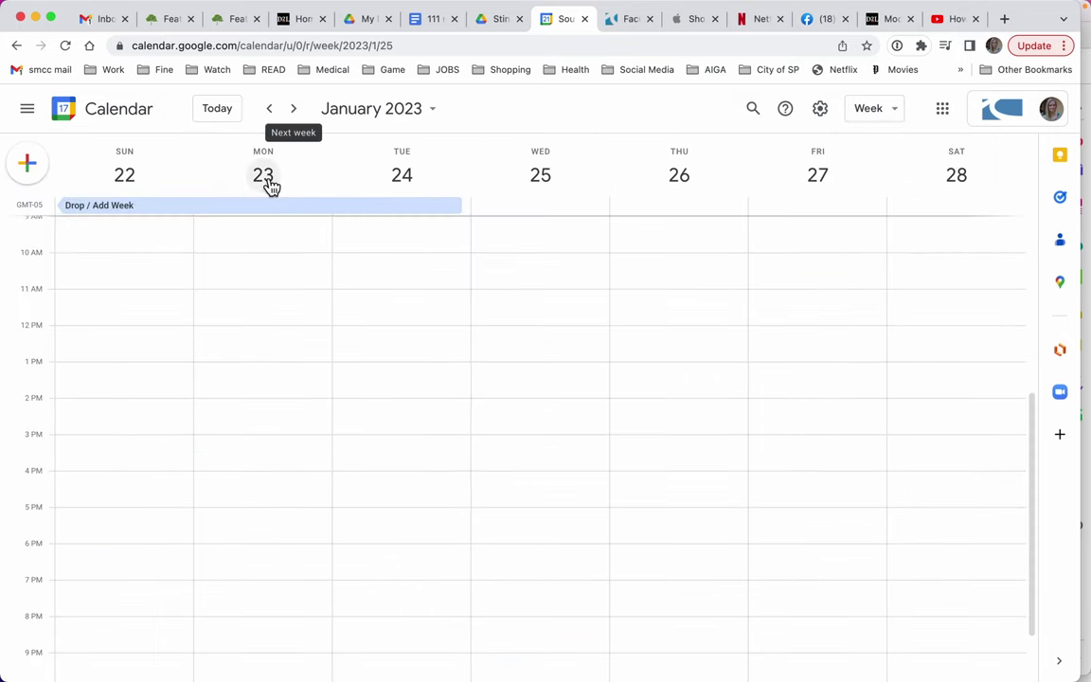
click(269, 108)
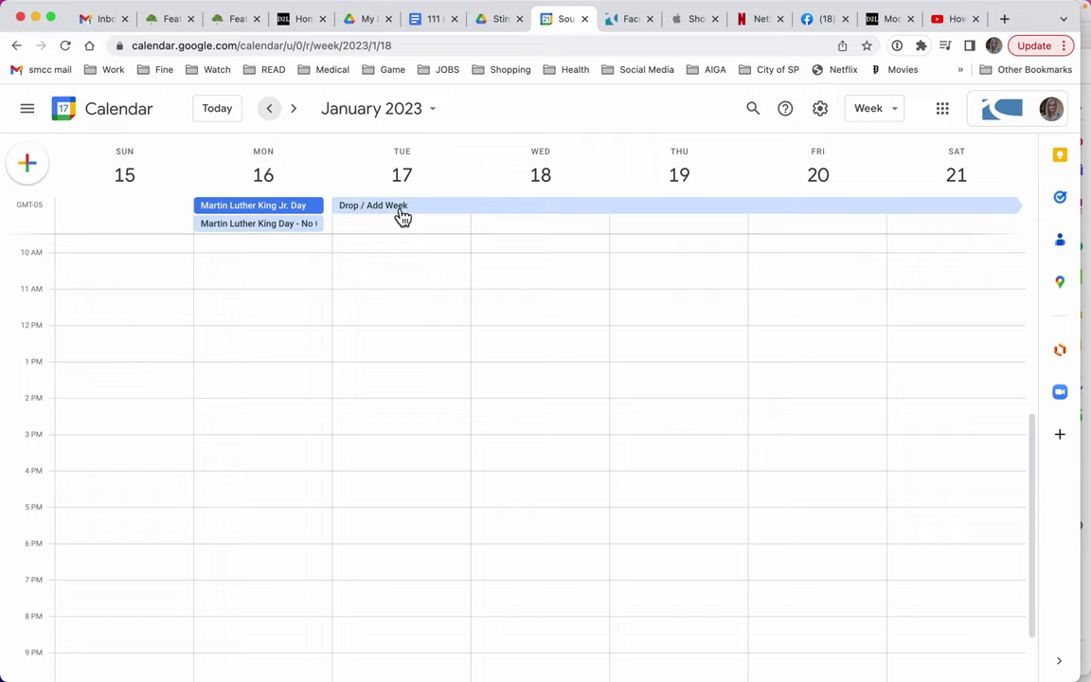
- Step to the January 22 week and back, then switch to the Faculty Schedule tab for Spring 2023 courses
click(296, 110)
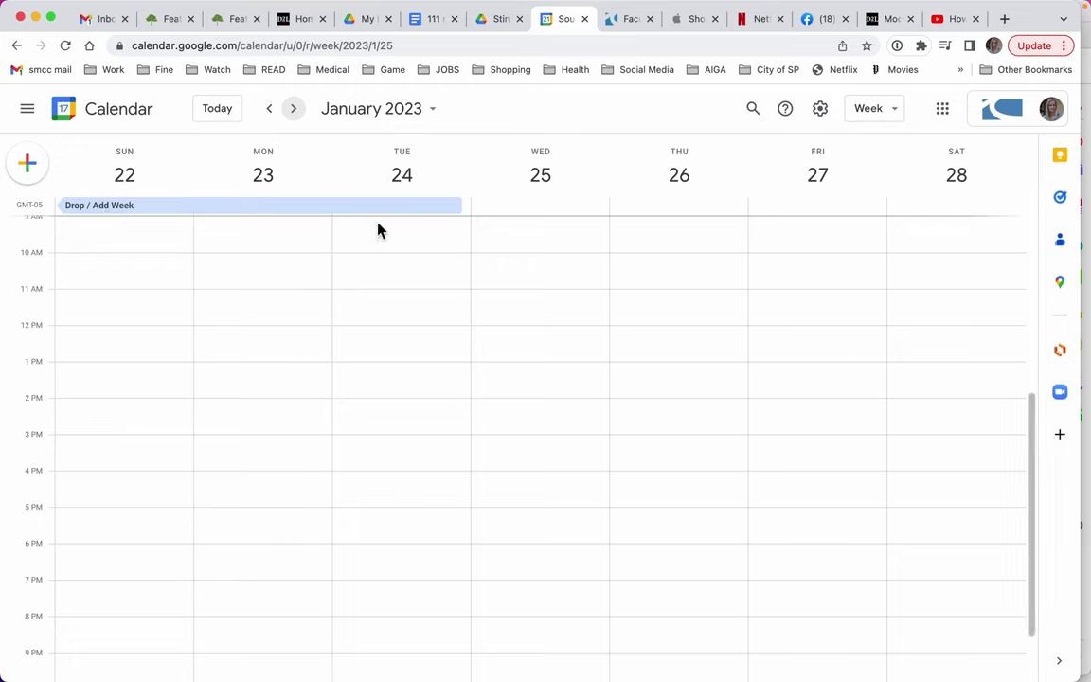
click(272, 114)
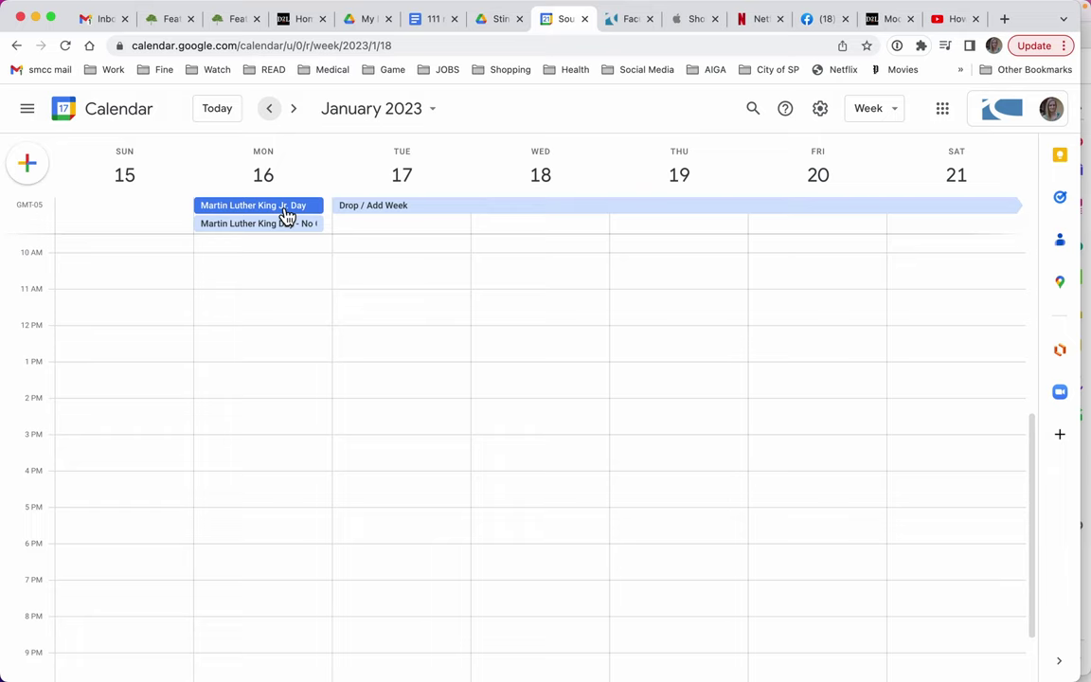
click(625, 21)
click(327, 451)
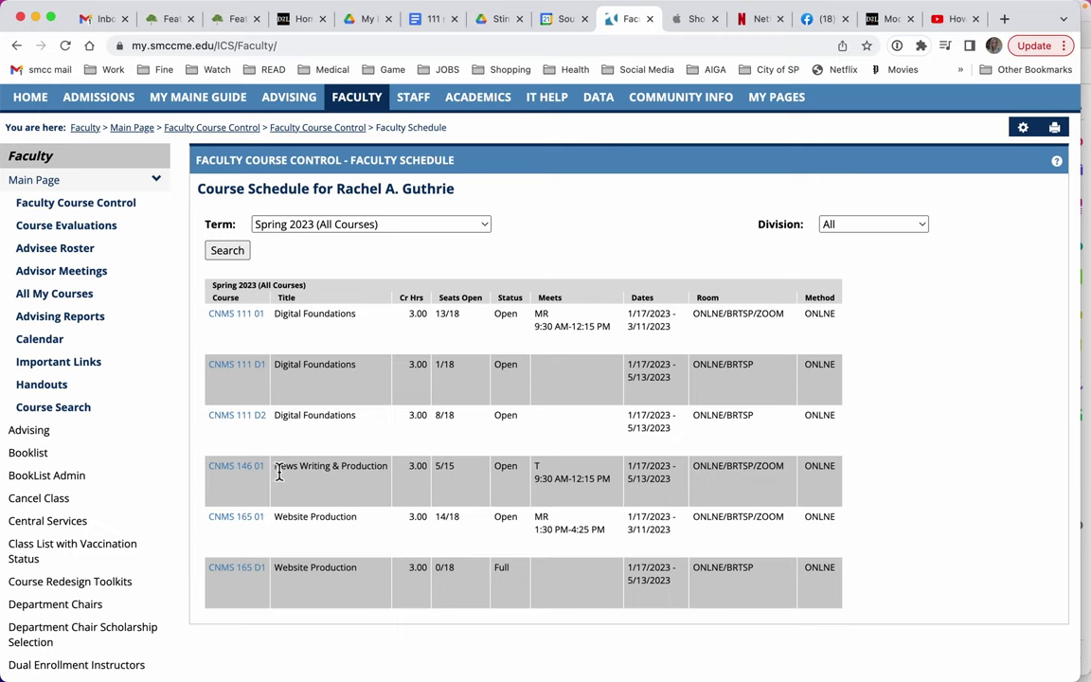
- Highlight the CNMS 146 News Writing & Production title and its meeting time on the faculty schedule
drag(276, 466, 395, 474)
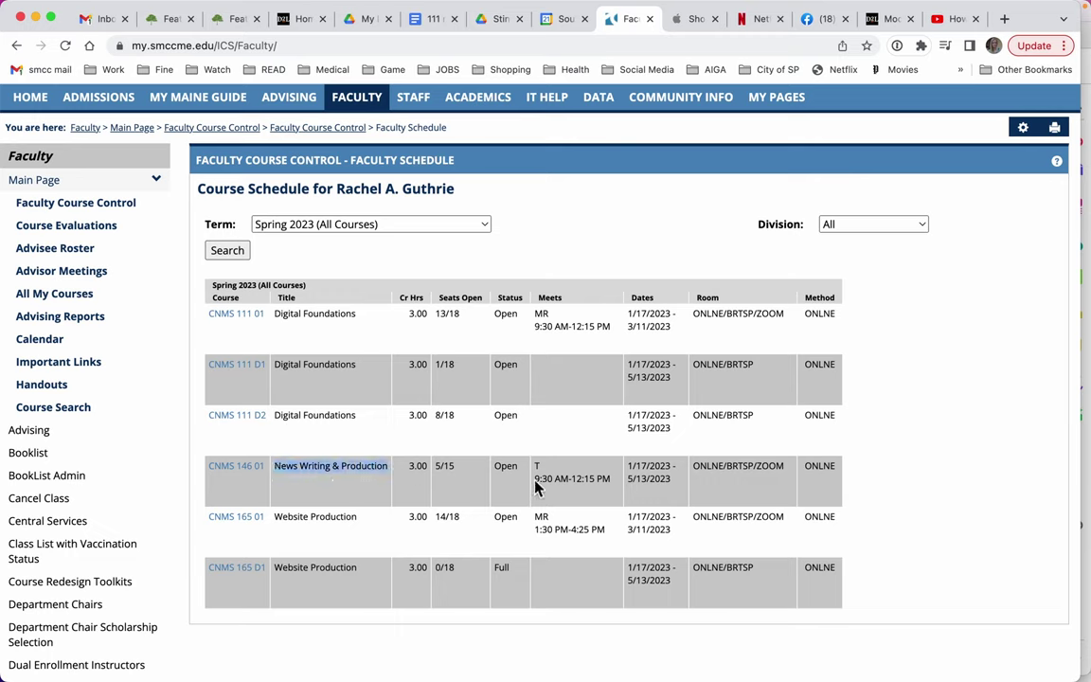
drag(536, 481, 682, 493)
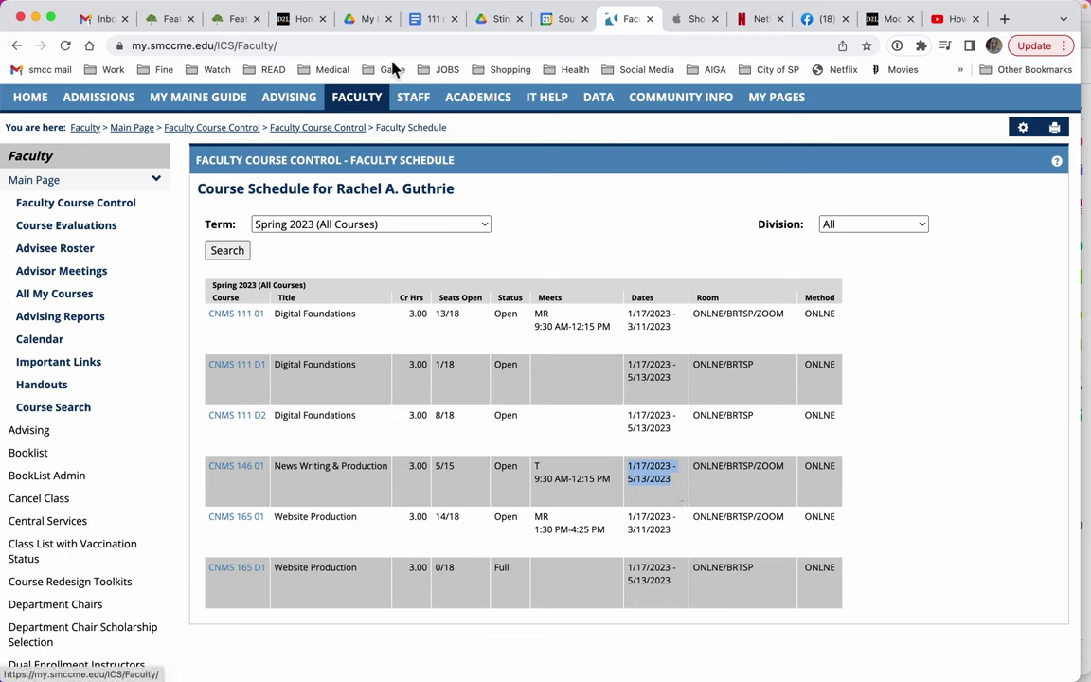
click(562, 26)
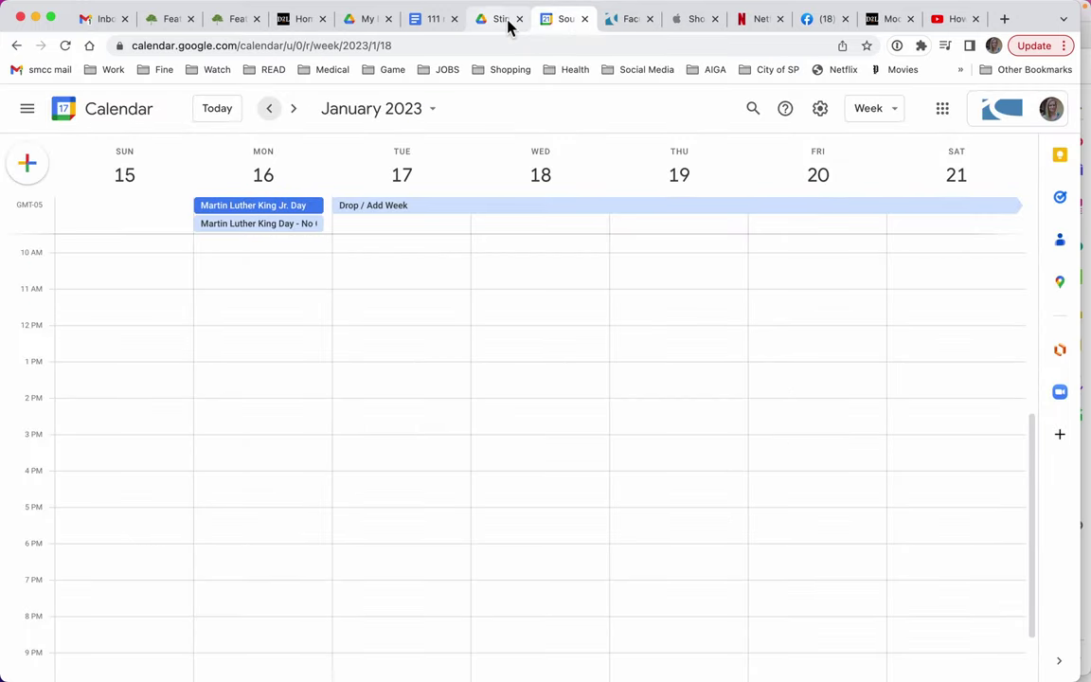
click(627, 27)
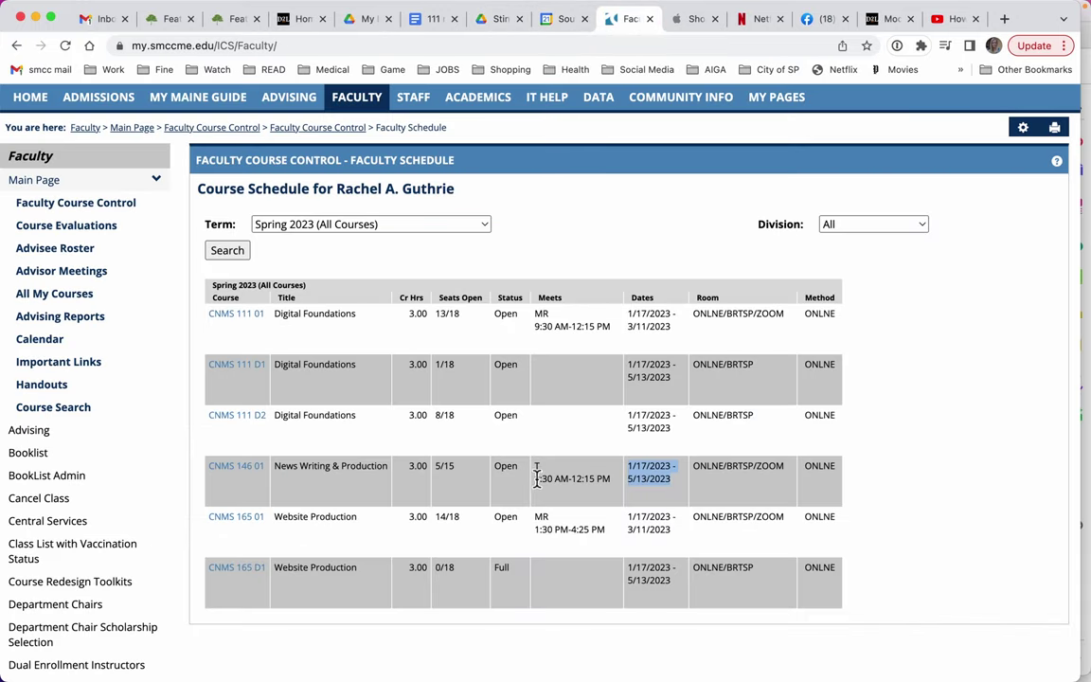
- Return to the calendar and start a new event on Tuesday, January 17 at 9:30am
click(562, 21)
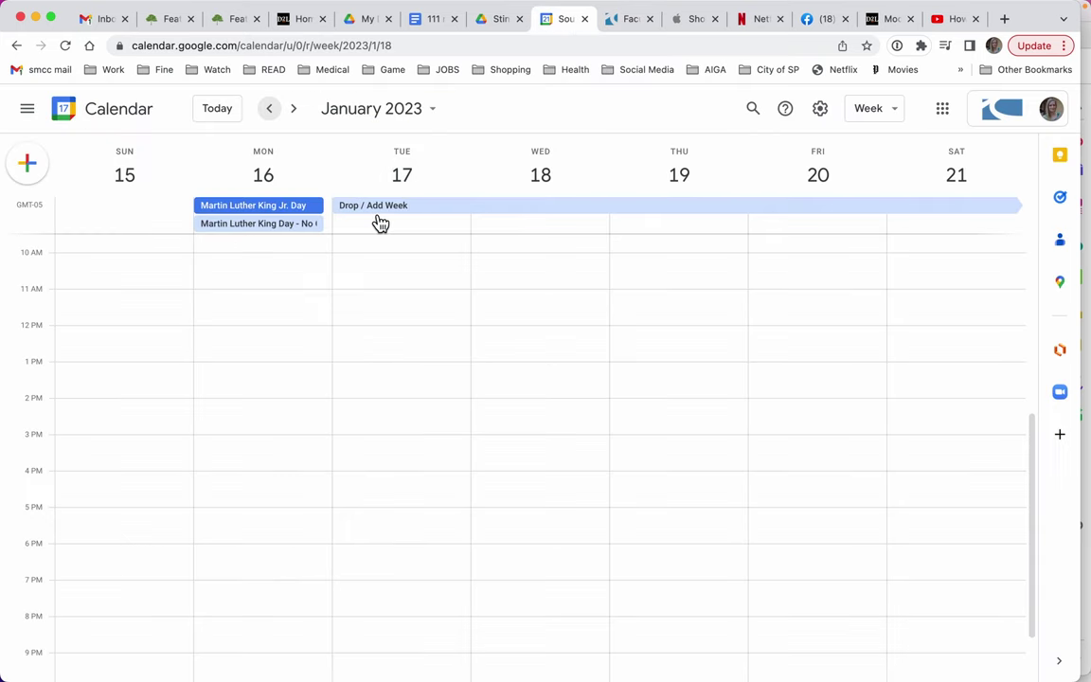
scroll(379, 261, up, 2)
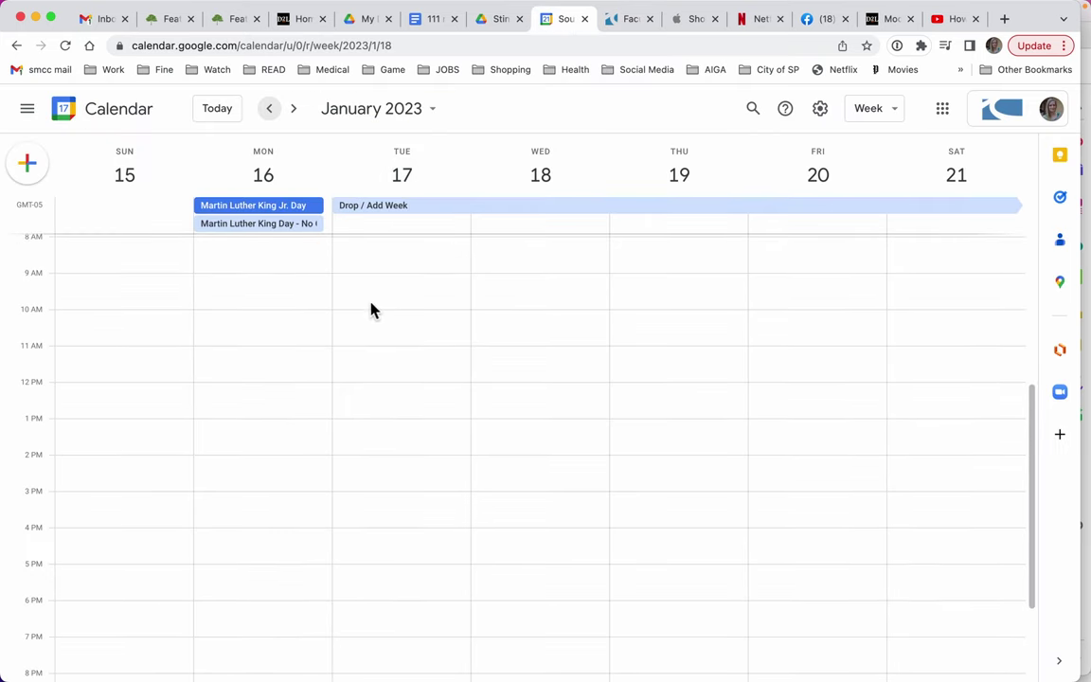
click(369, 297)
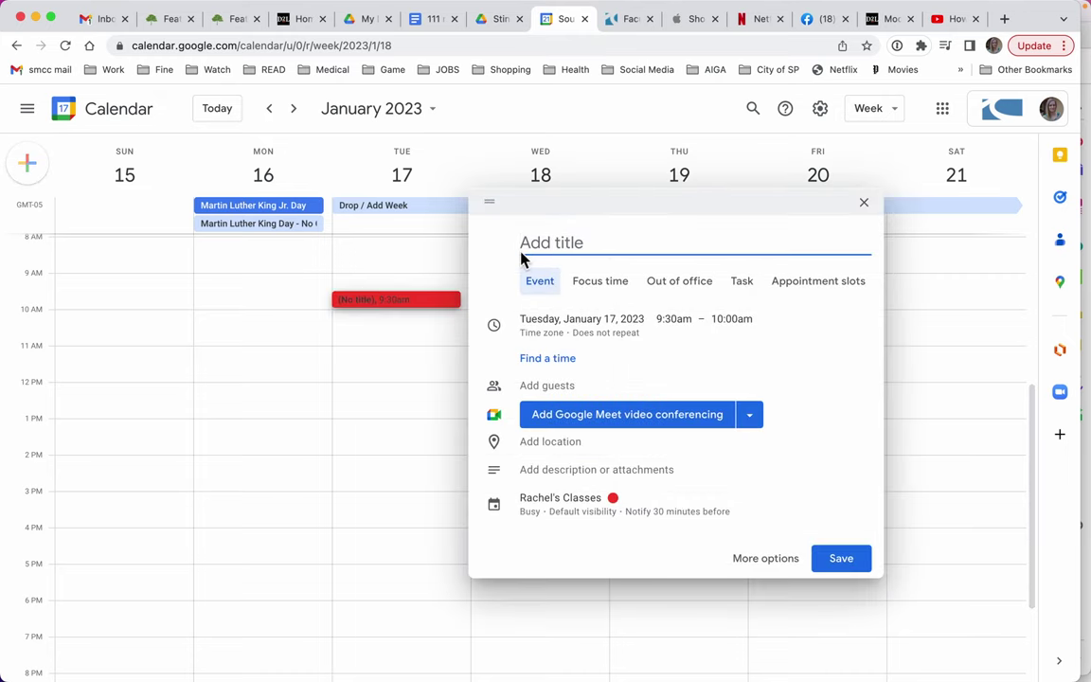
- Paste 'CNMS 146 News Writing & Production' as the title and set the end time to 12:15pm
text(CNMS 146 News Writing & Production)
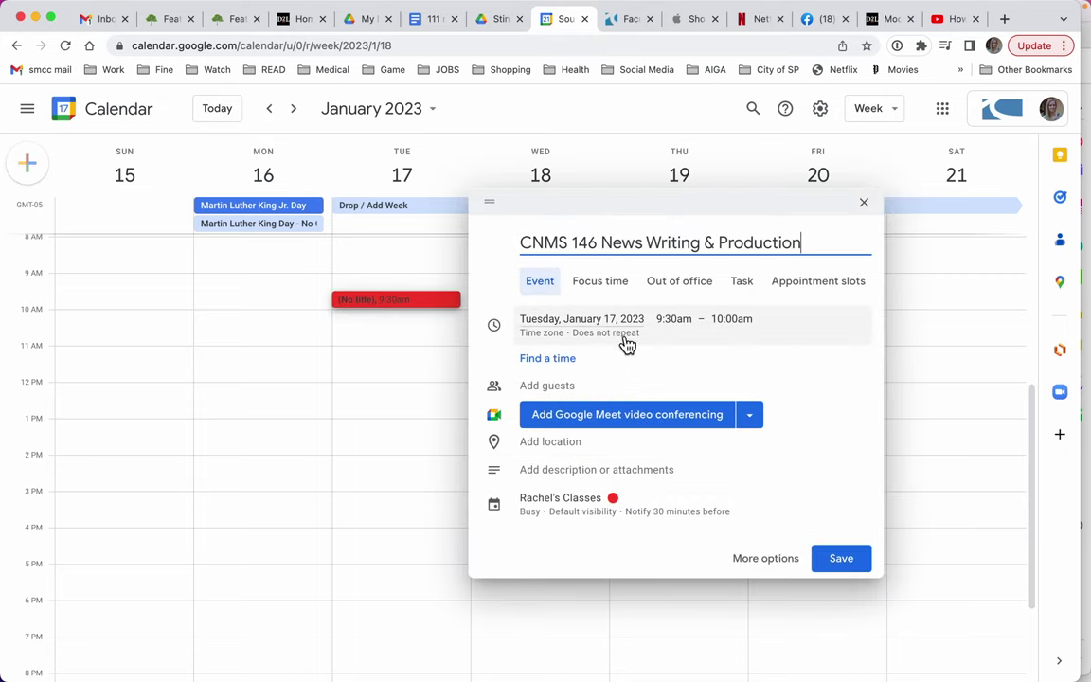
click(738, 320)
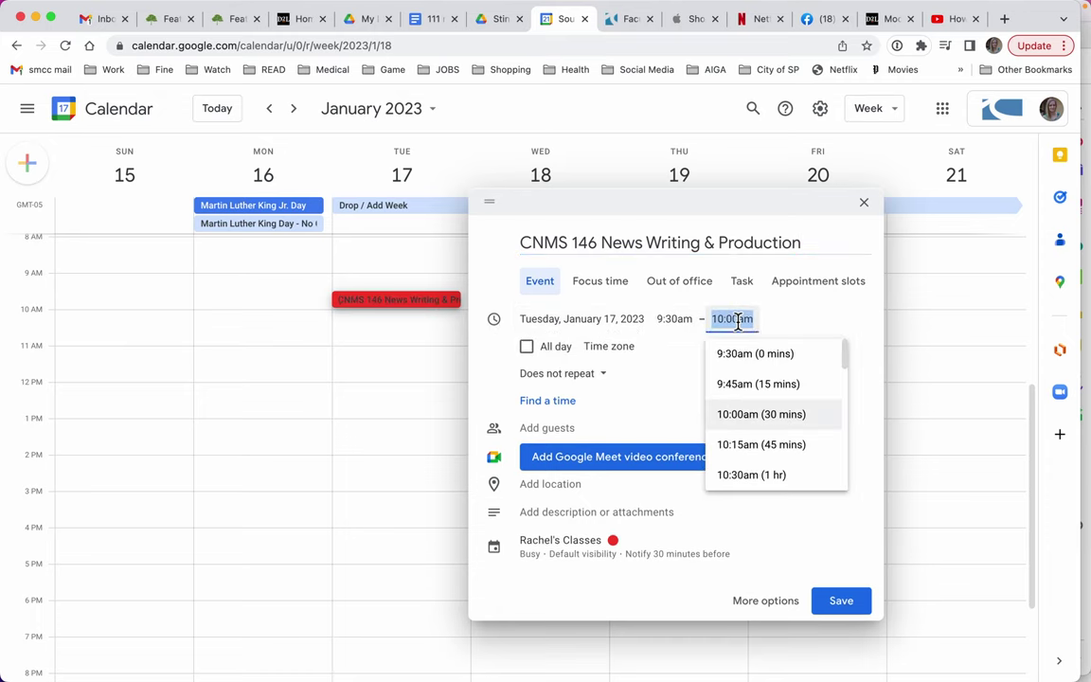
scroll(755, 443, down, 1)
scroll(755, 443, down, 4)
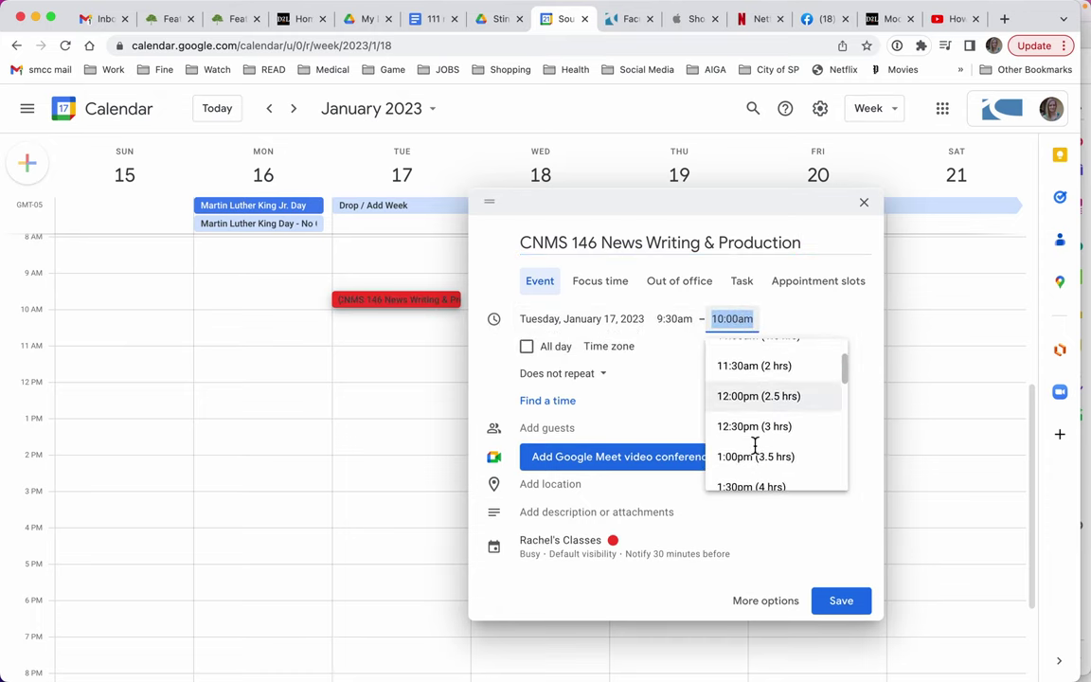
click(749, 423)
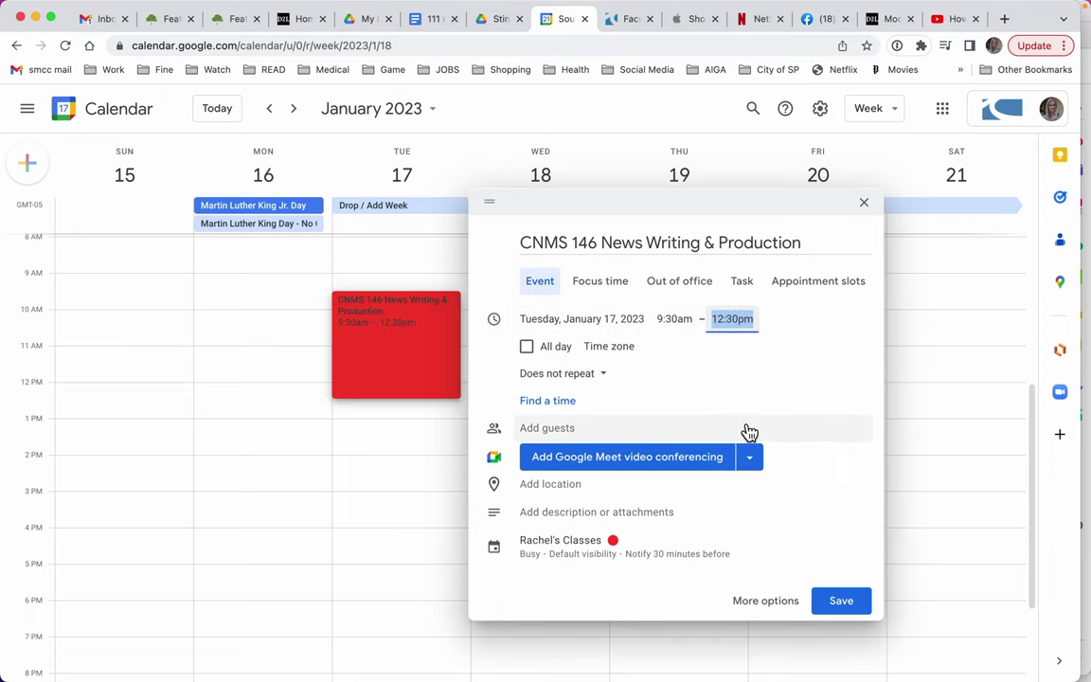
click(739, 322)
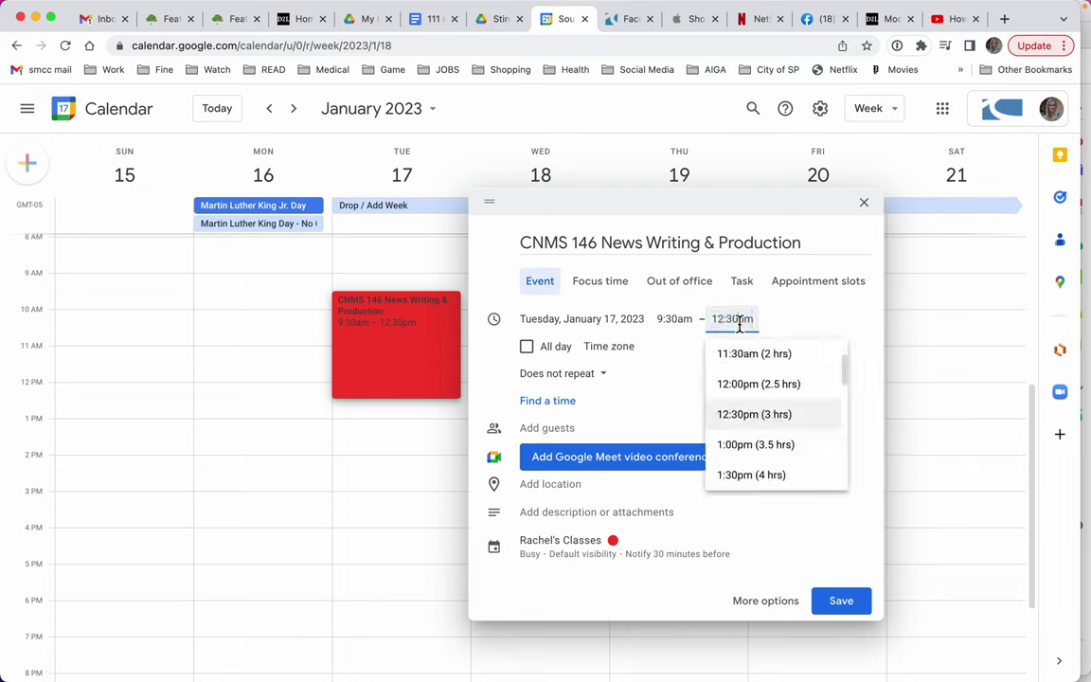
click(739, 322)
click(739, 321)
key(BackSpace)
key(BackSpace)
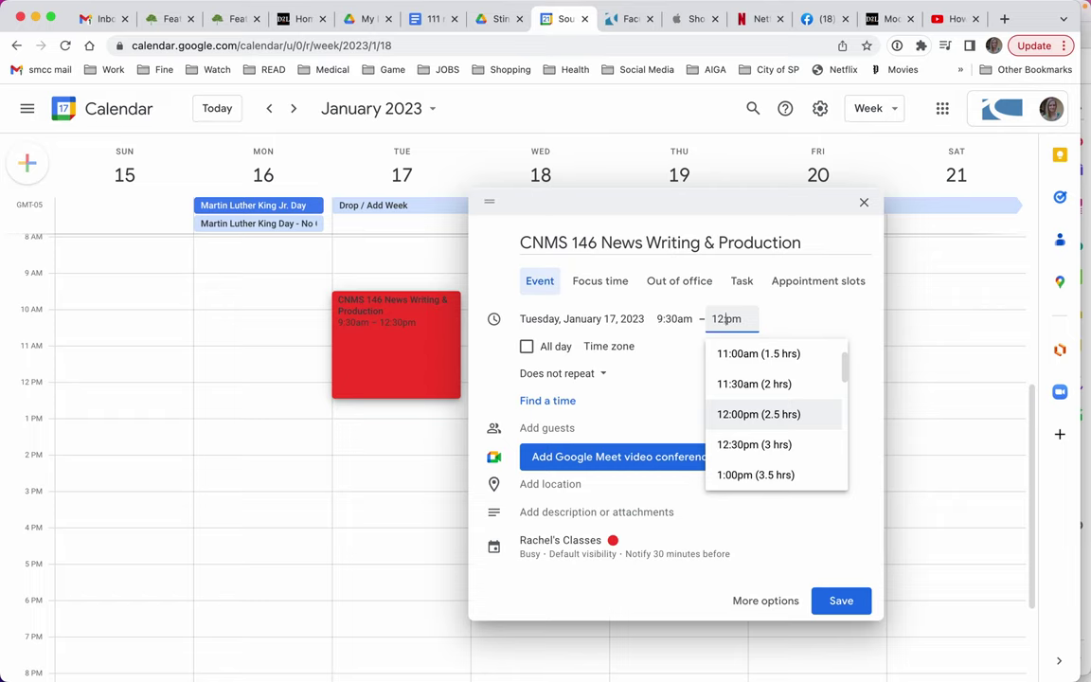
text(:15)
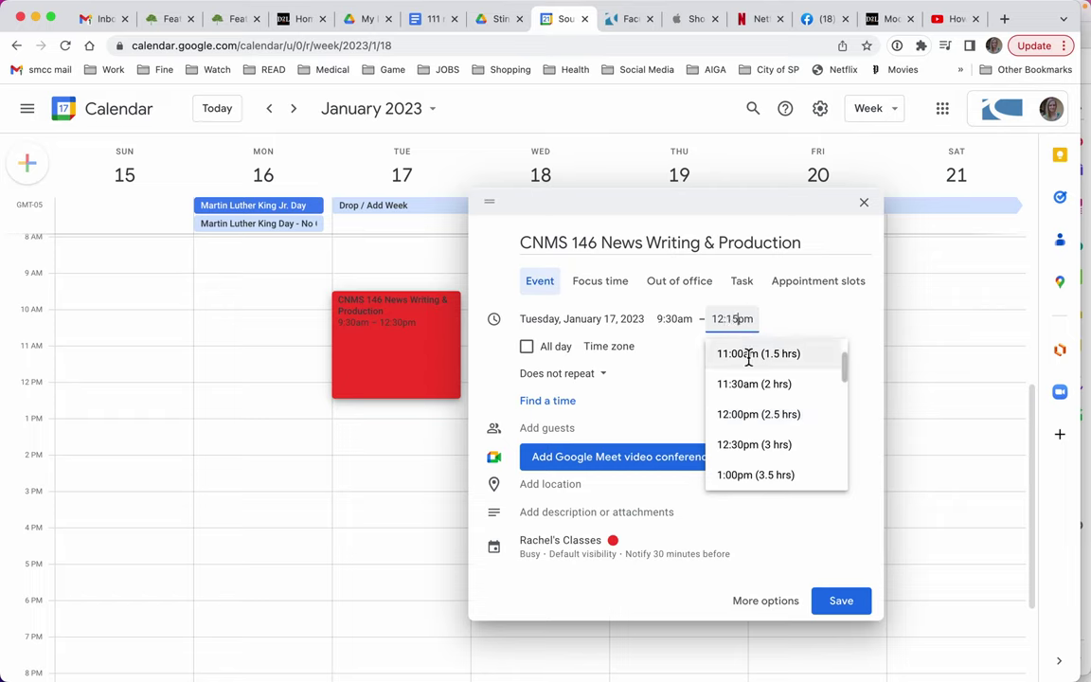
click(677, 376)
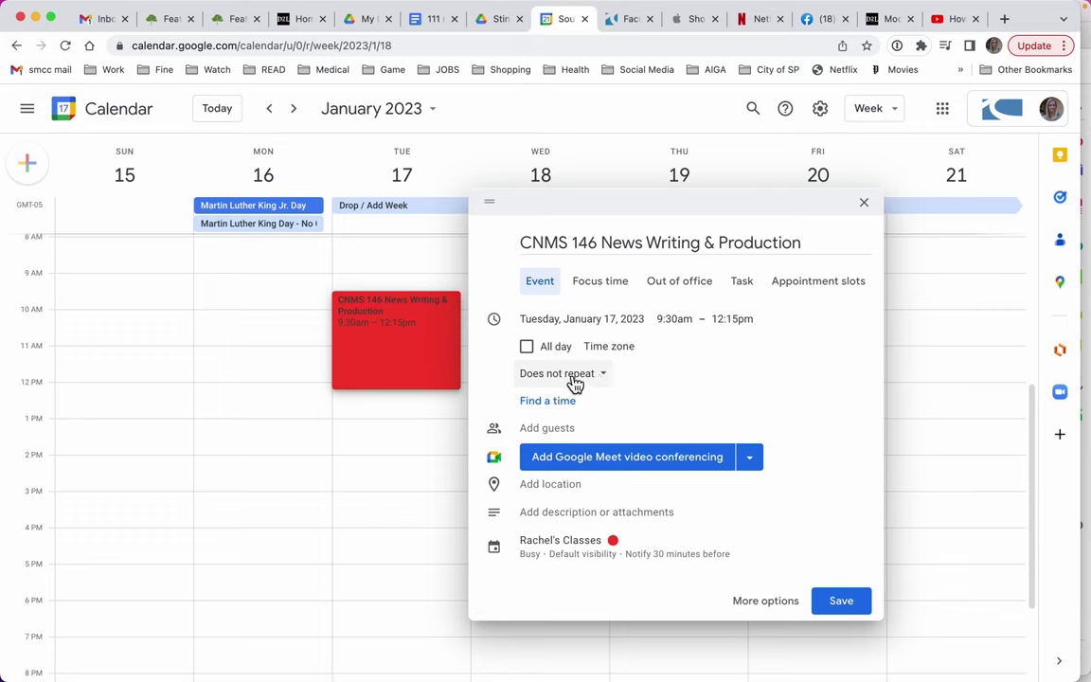
- Give the class a custom weekly recurrence that ends on a set date (Apr 18, 2023)
click(611, 382)
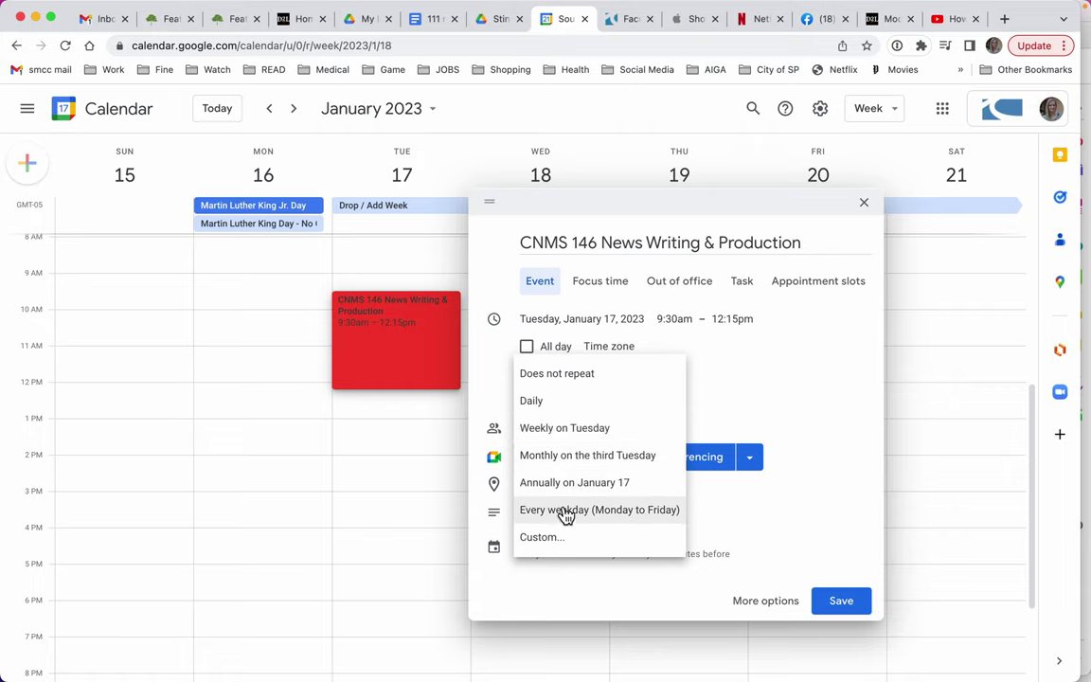
click(552, 539)
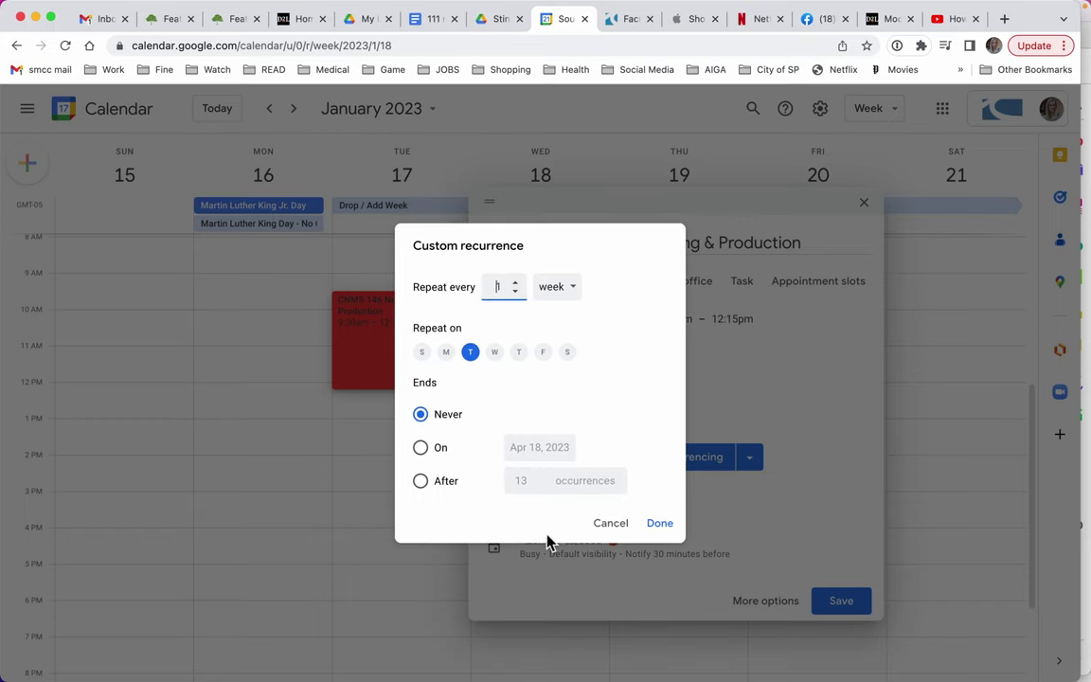
click(424, 451)
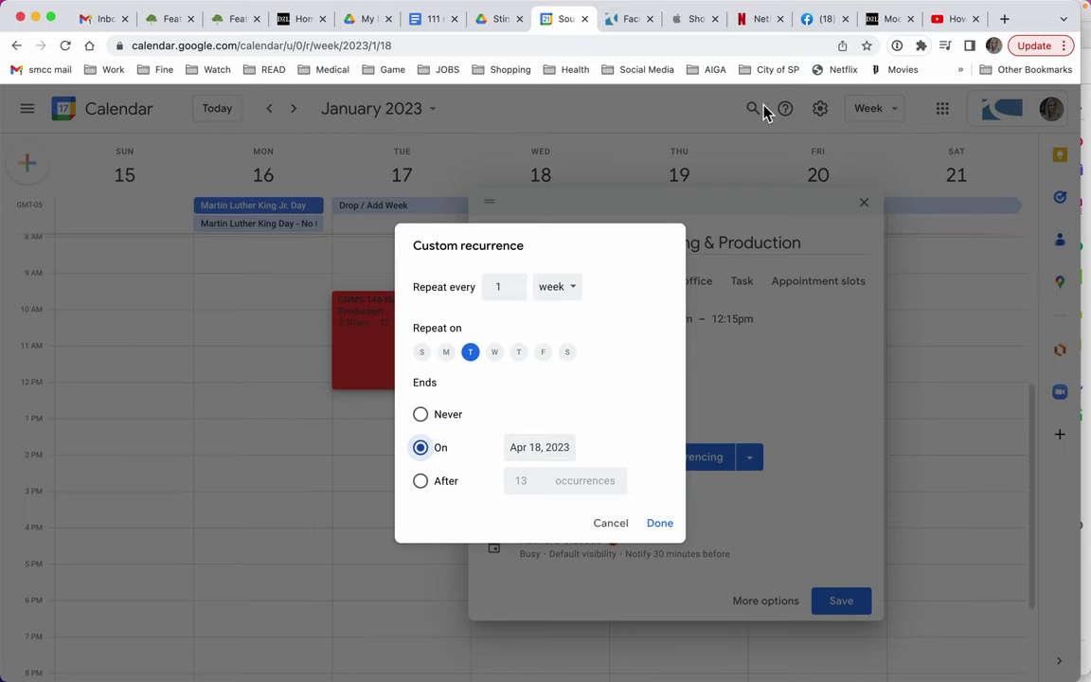
key(super+Tab)
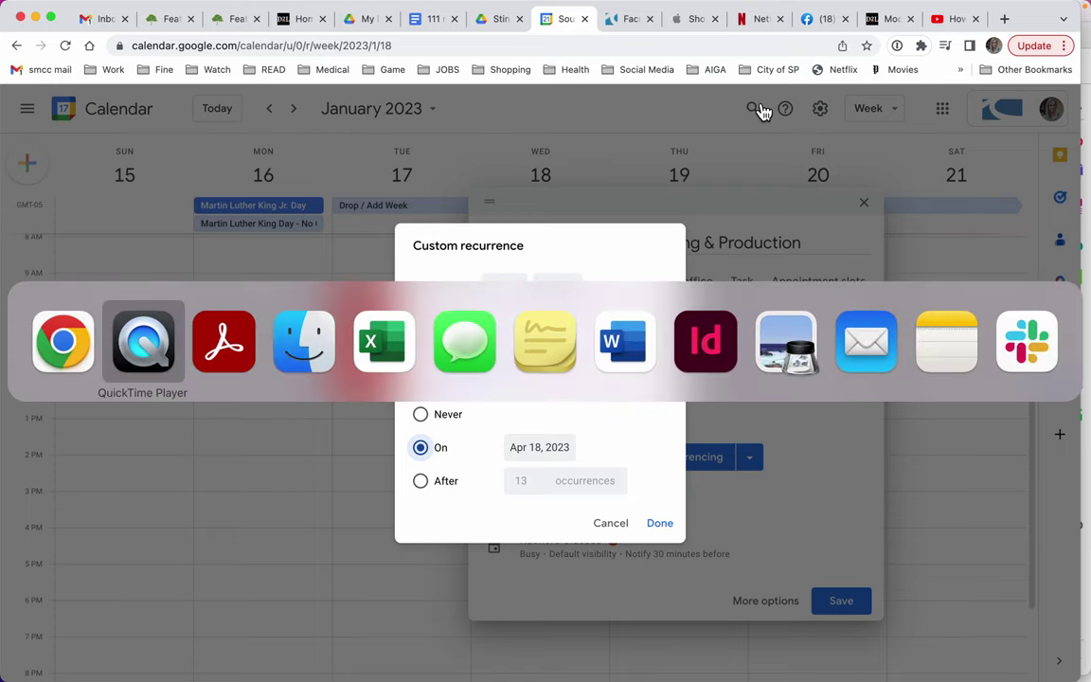
key(super+Tab)
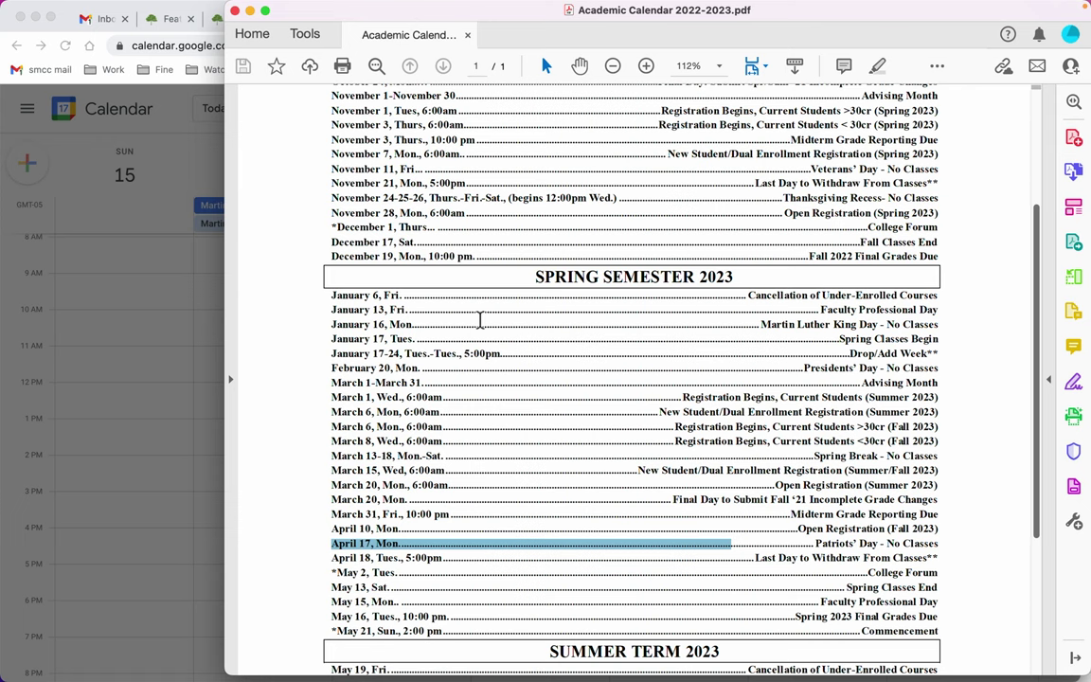
scroll(579, 433, down, 2)
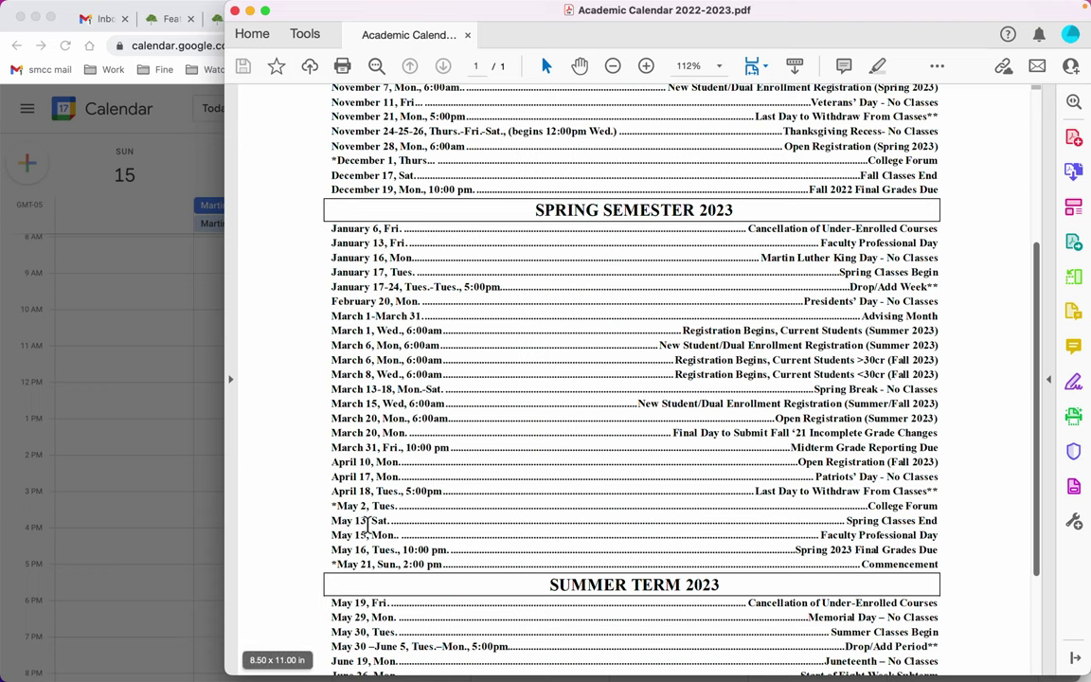
click(201, 155)
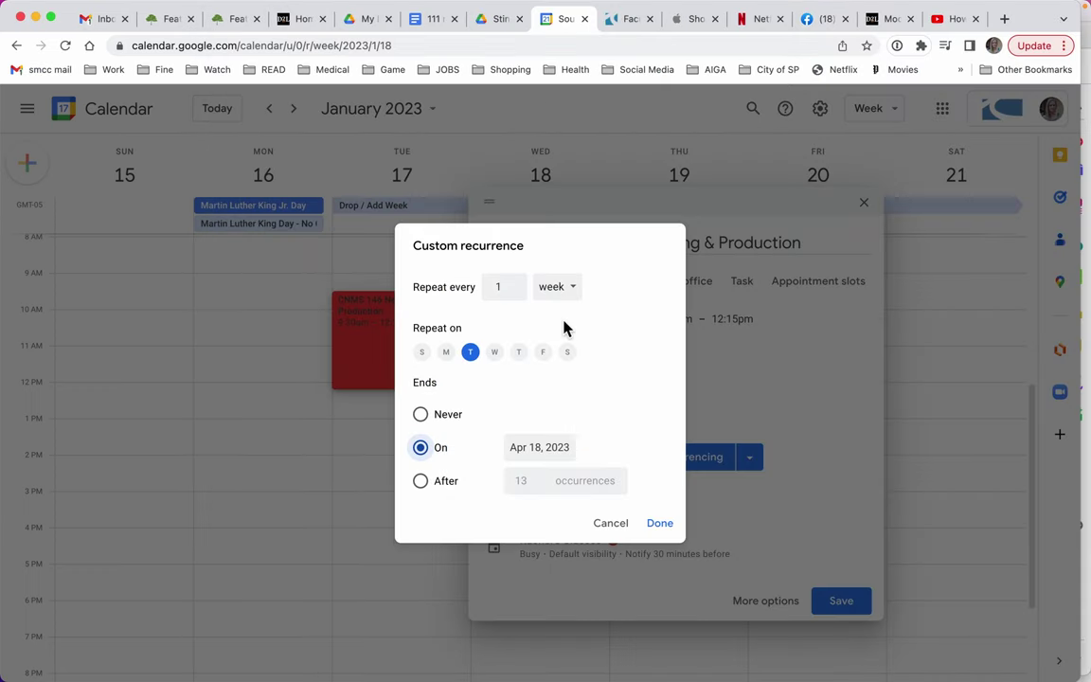
- Set the recurrence end date to May 13, 2023
click(529, 447)
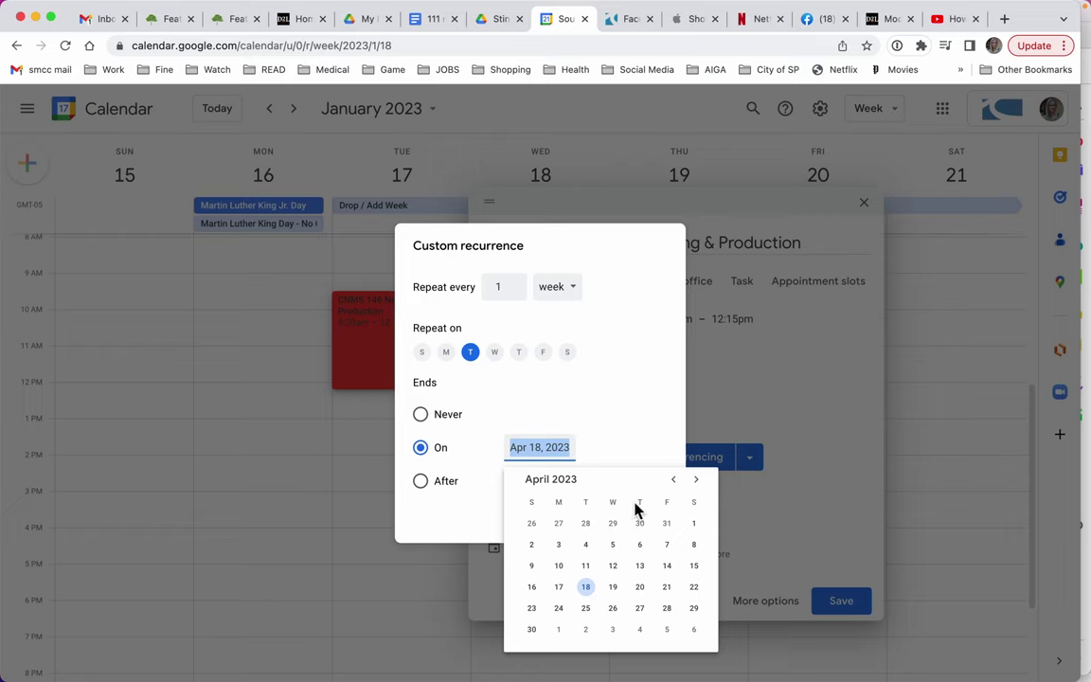
click(699, 482)
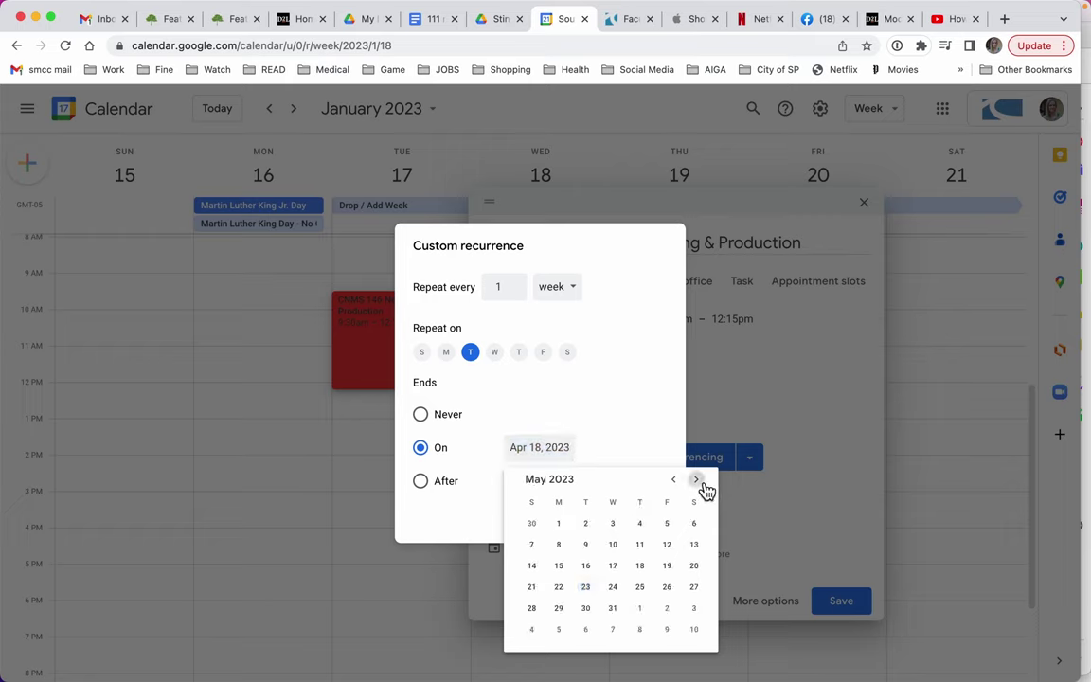
click(694, 546)
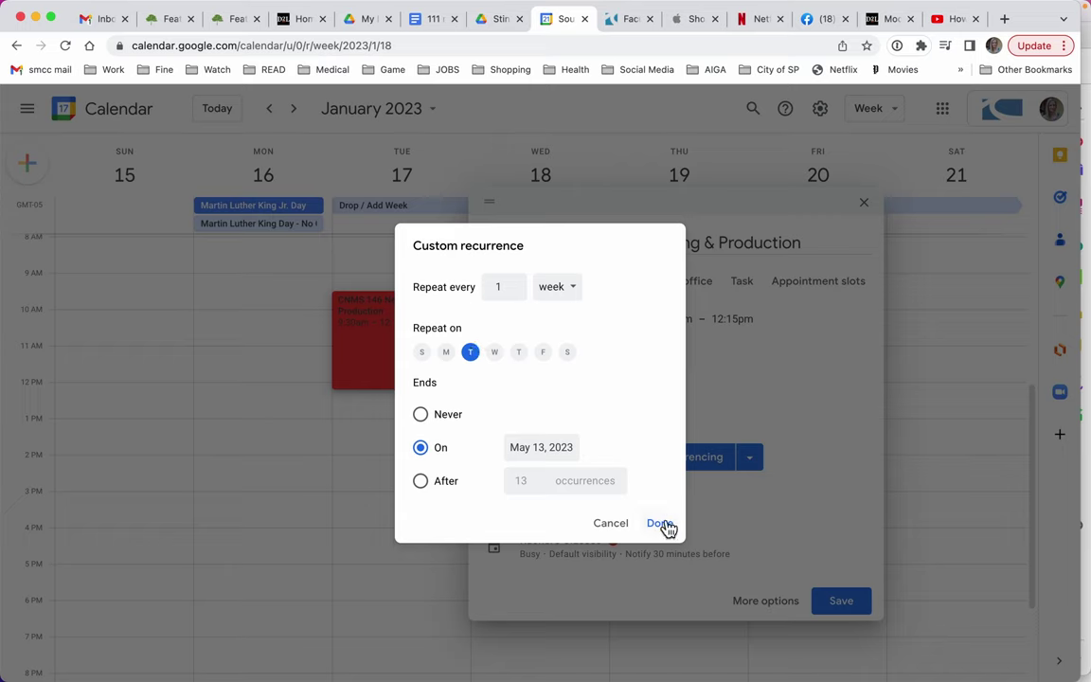
- Leave only Tuesday selected as the repeat day and apply the custom recurrence
click(448, 358)
click(471, 353)
click(518, 354)
click(446, 354)
click(470, 354)
click(519, 356)
click(672, 524)
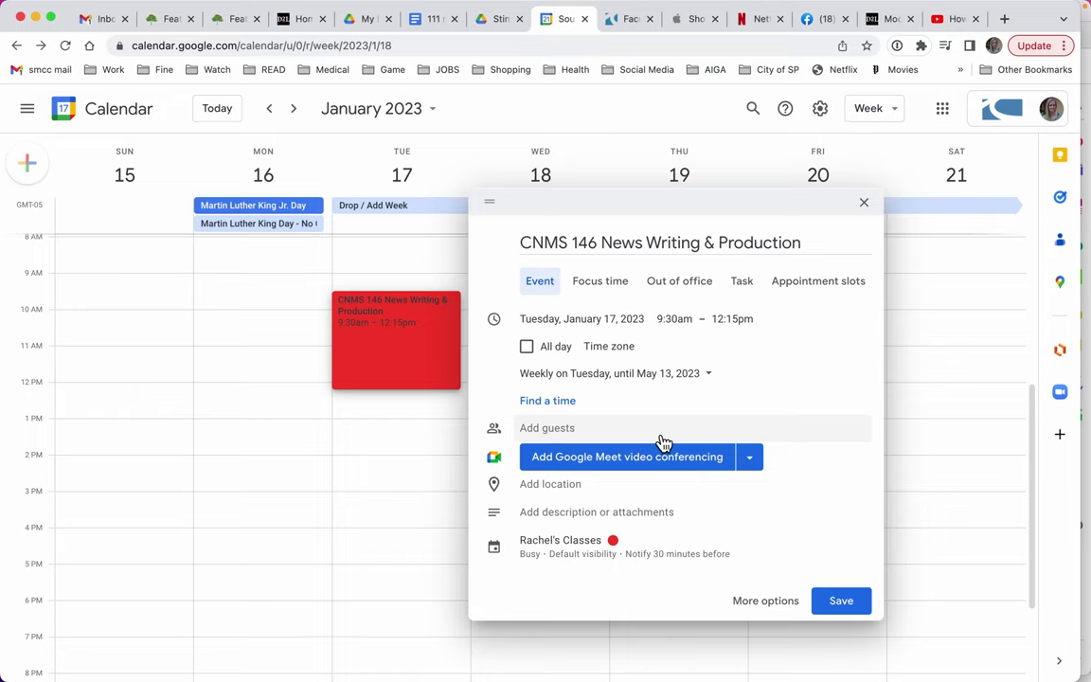
- On the full edit page, make the reminder an email 1 hour before and add a 10-minute notification
click(769, 602)
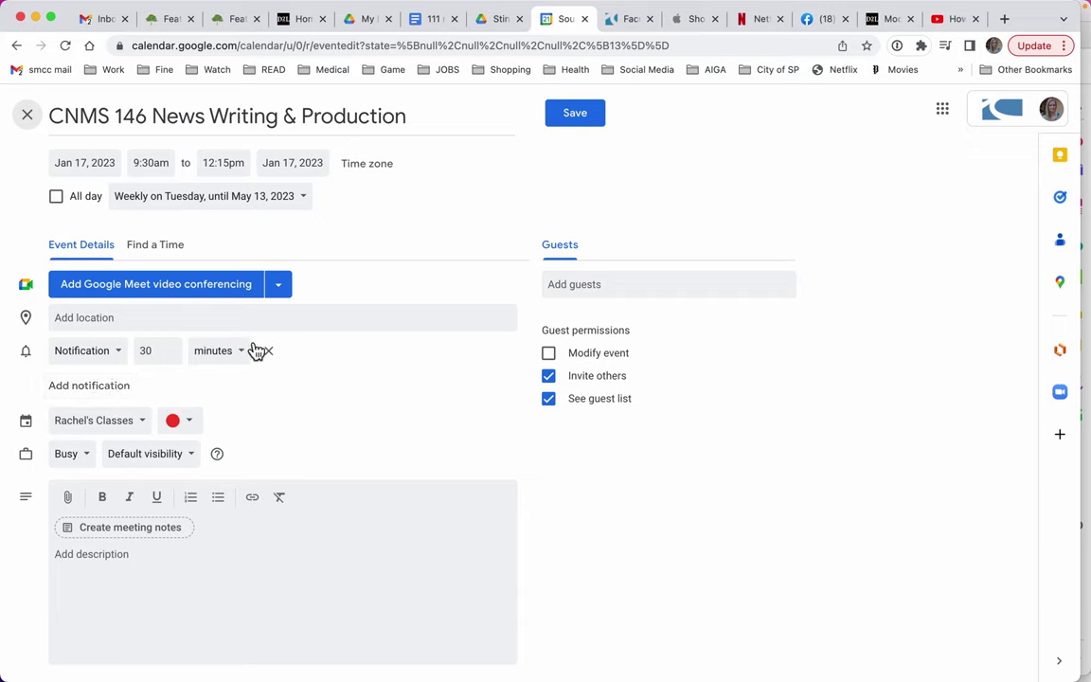
click(115, 361)
click(100, 327)
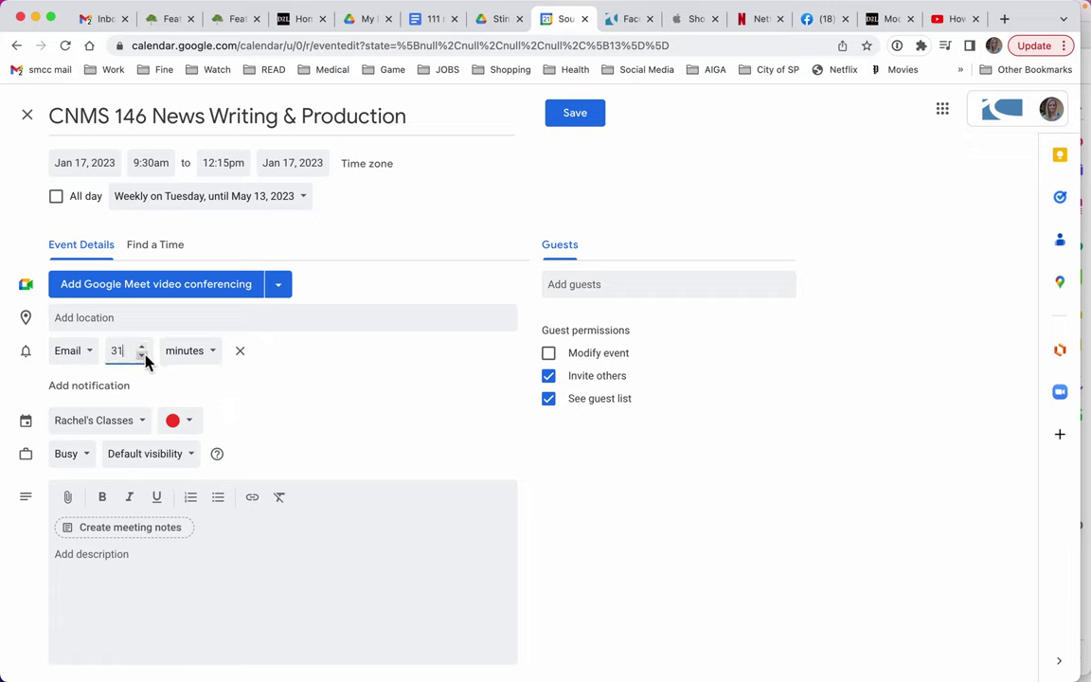
click(203, 356)
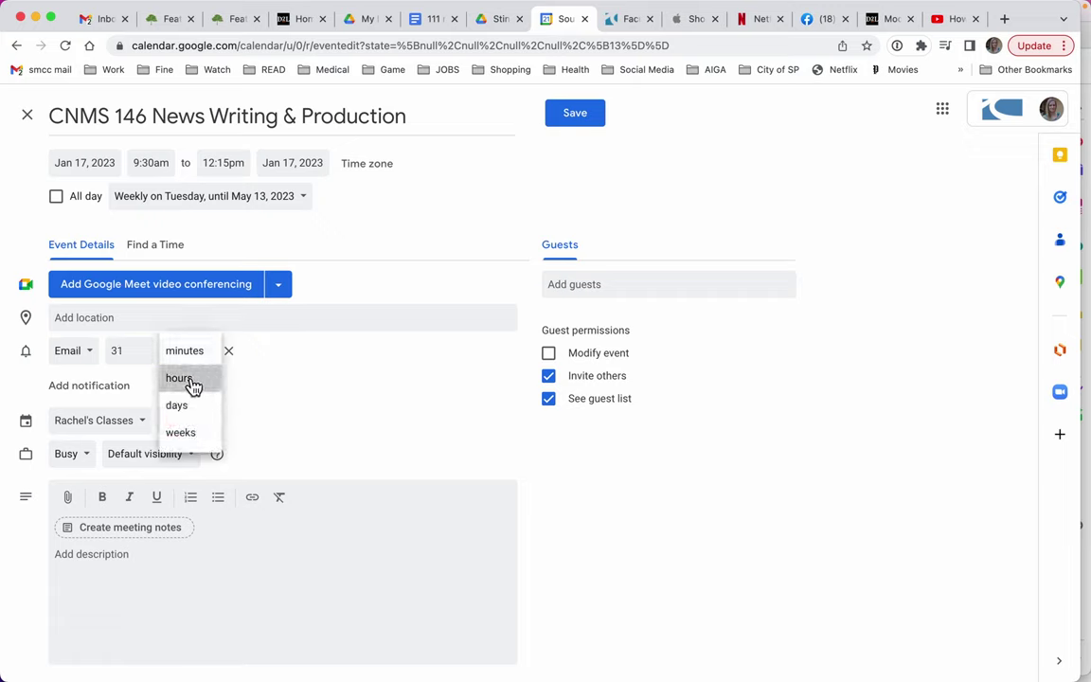
click(194, 377)
drag(124, 351, 113, 357)
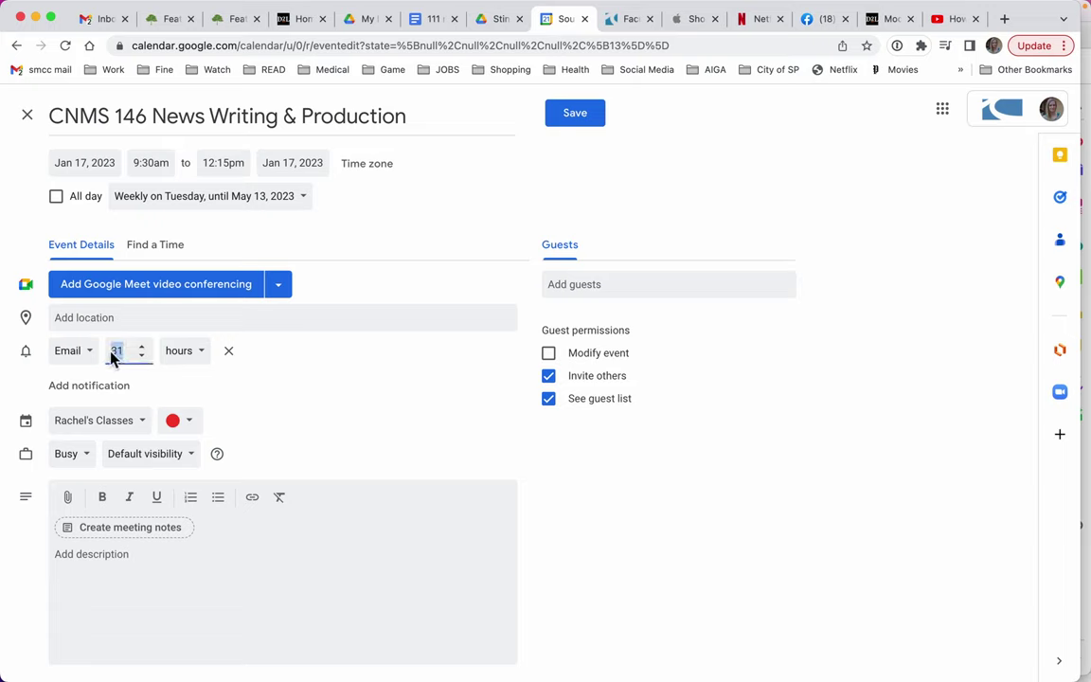
text(2)
click(103, 392)
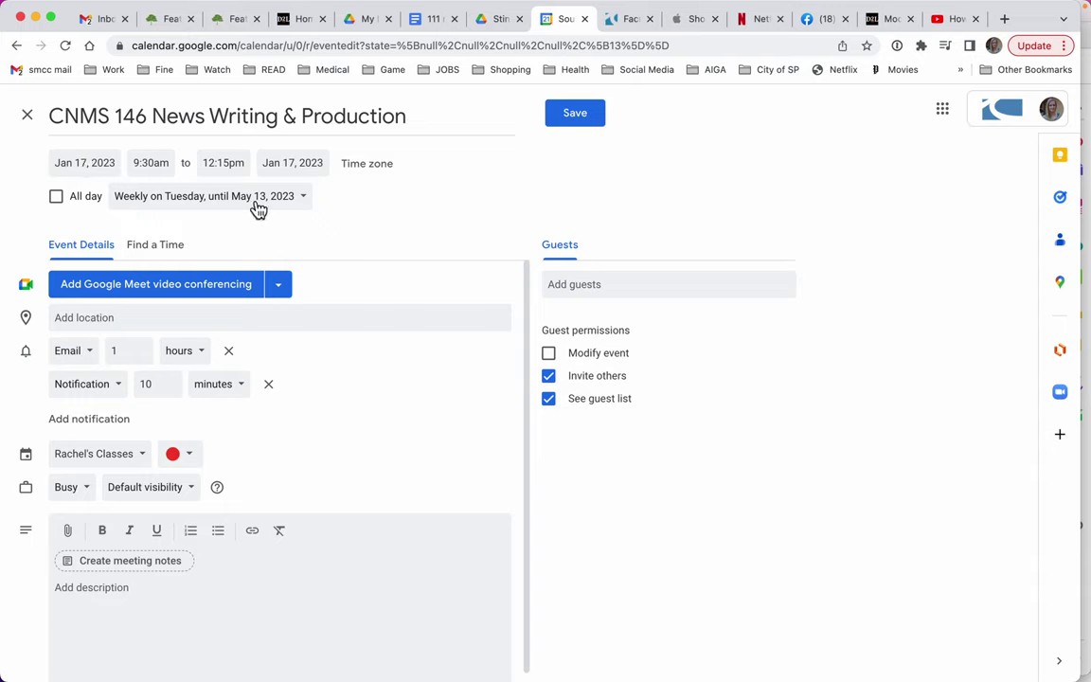
- Save the CNMS 146 class, page four weeks ahead to confirm it recurs, then return to January 15–21
click(588, 115)
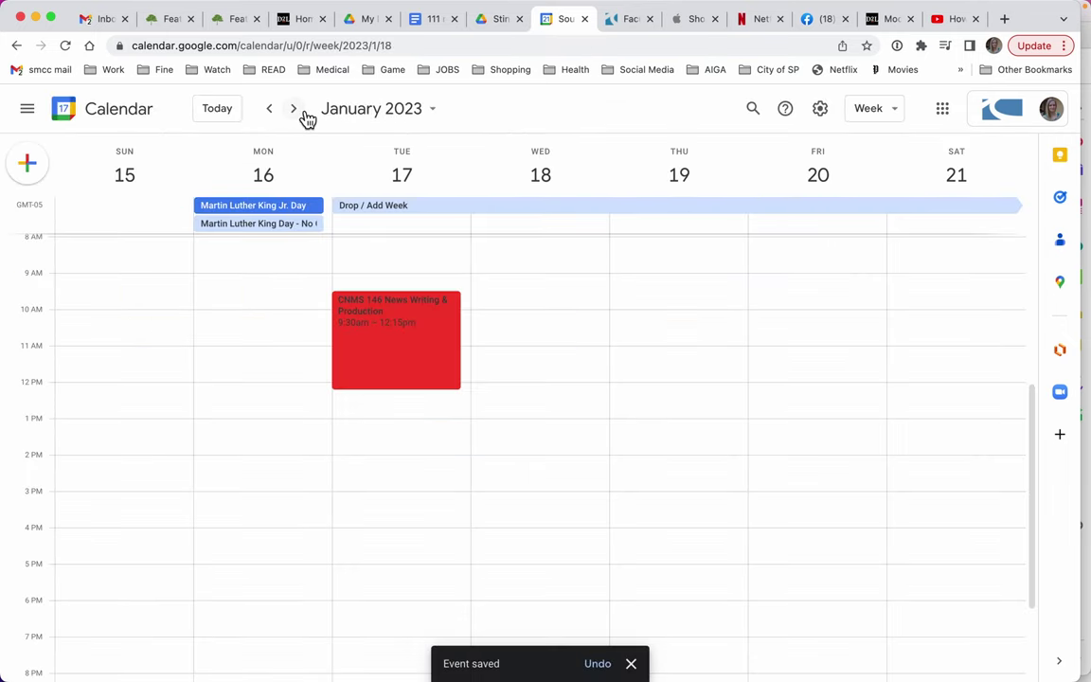
click(303, 116)
click(303, 115)
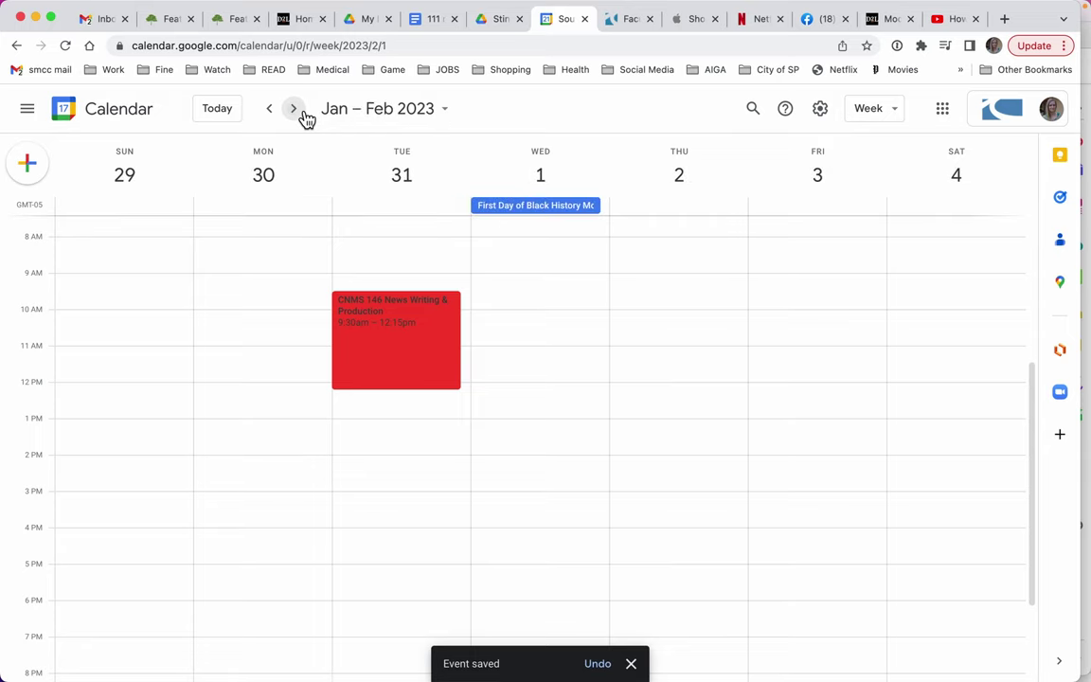
click(303, 115)
click(303, 116)
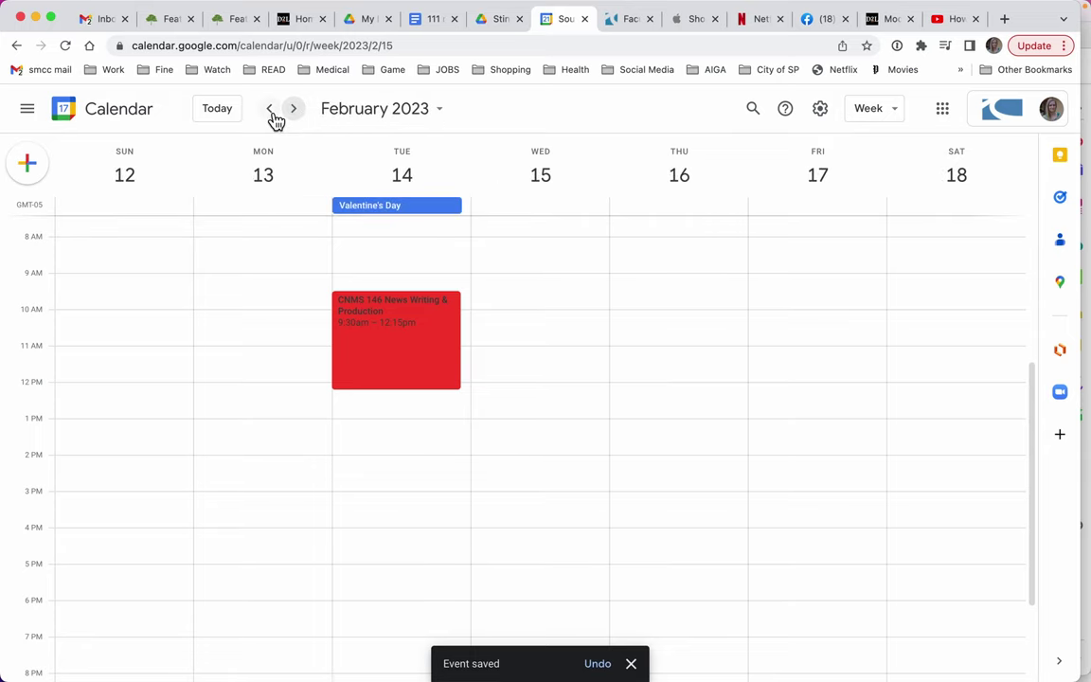
click(273, 117)
click(273, 117)
click(273, 117)
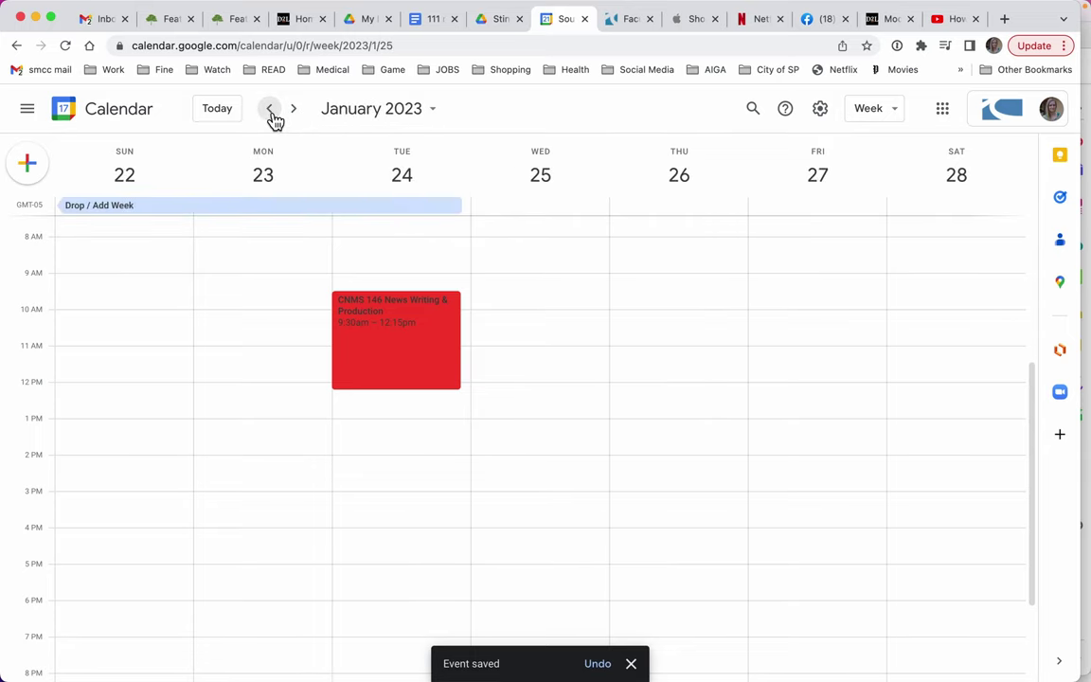
click(273, 118)
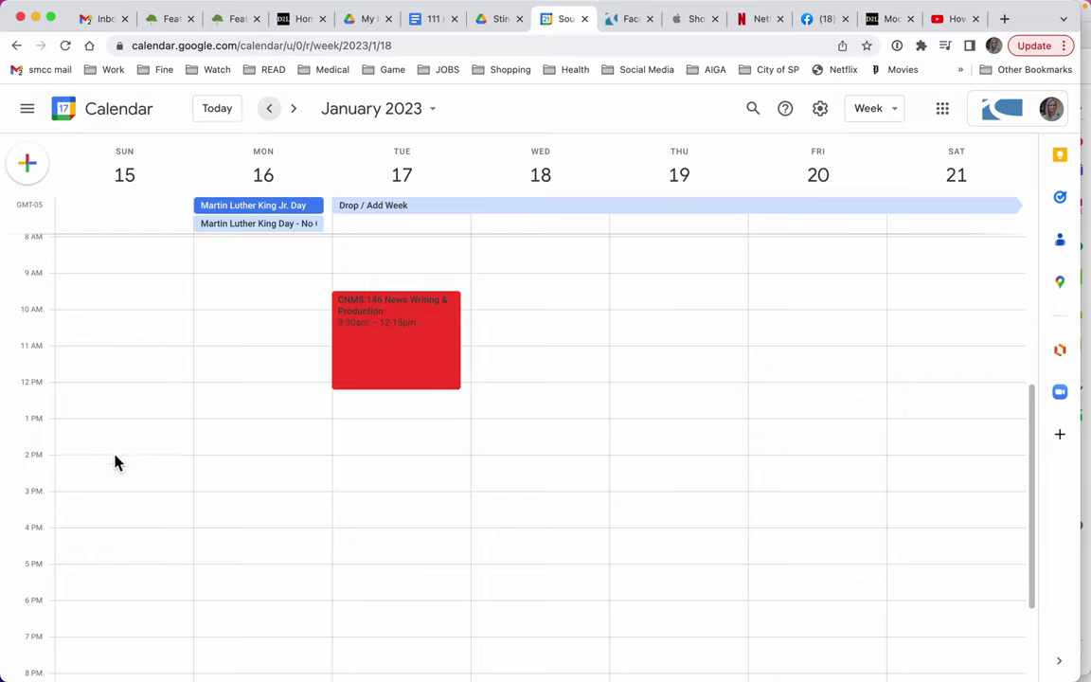
- Create a new event at 1pm on Tuesday, January 17 and colour it Graphite
click(373, 420)
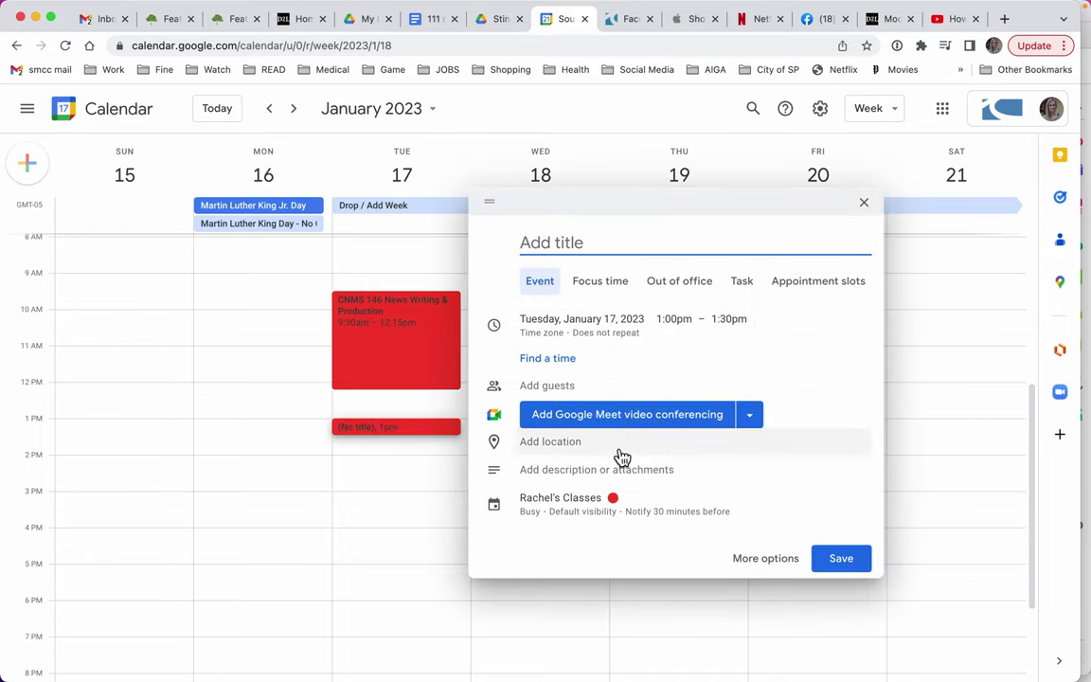
click(616, 508)
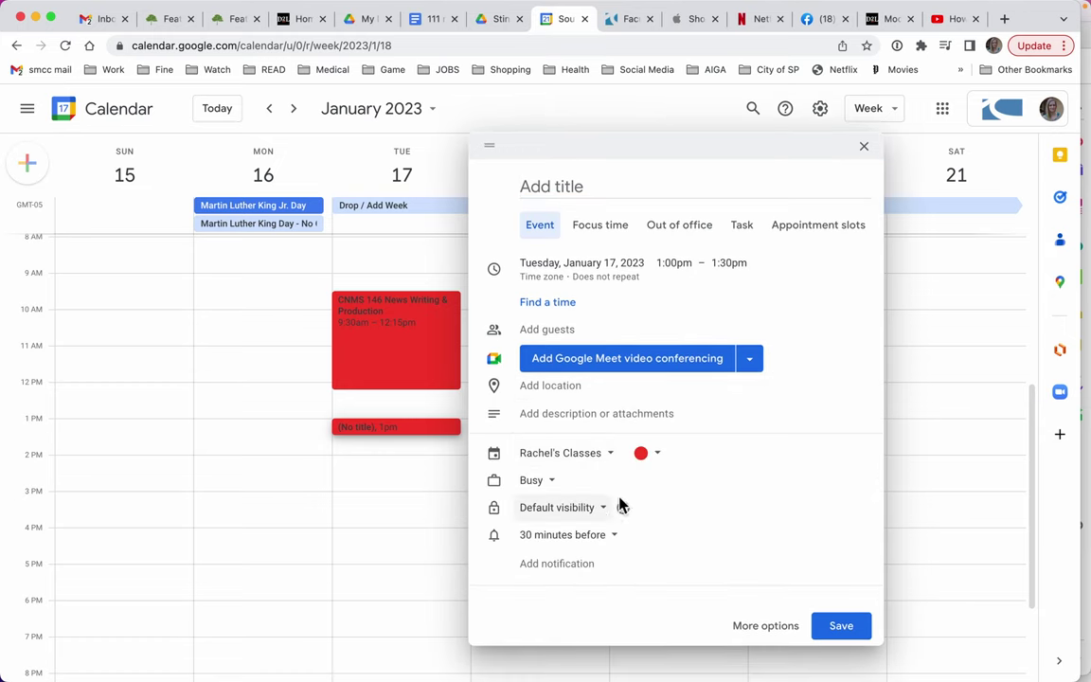
click(660, 458)
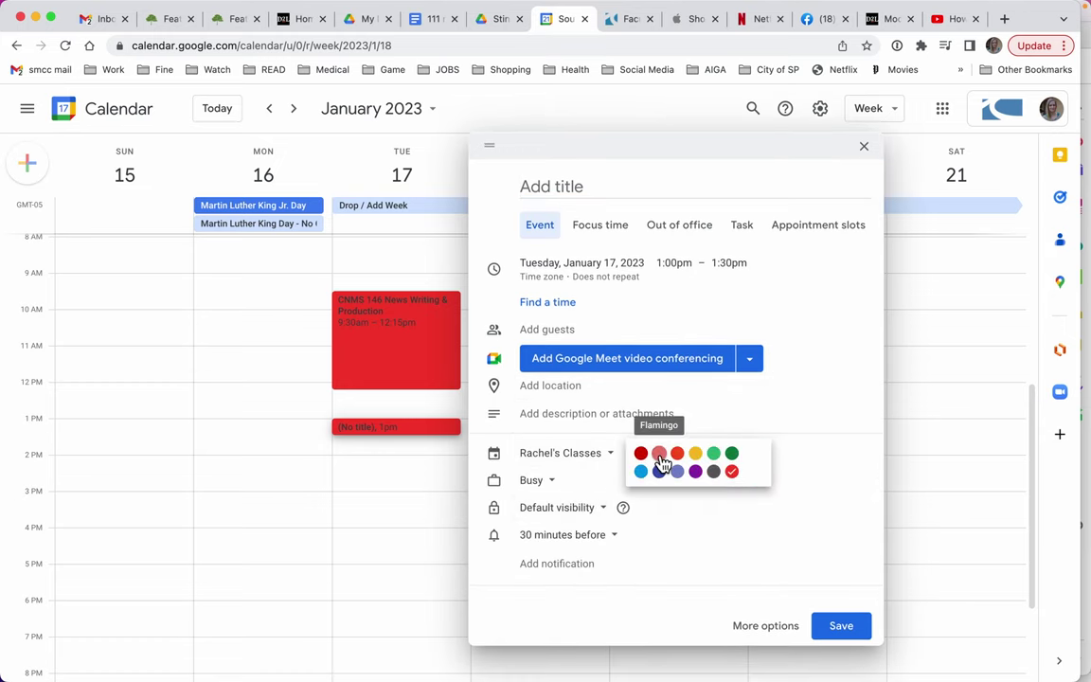
click(716, 471)
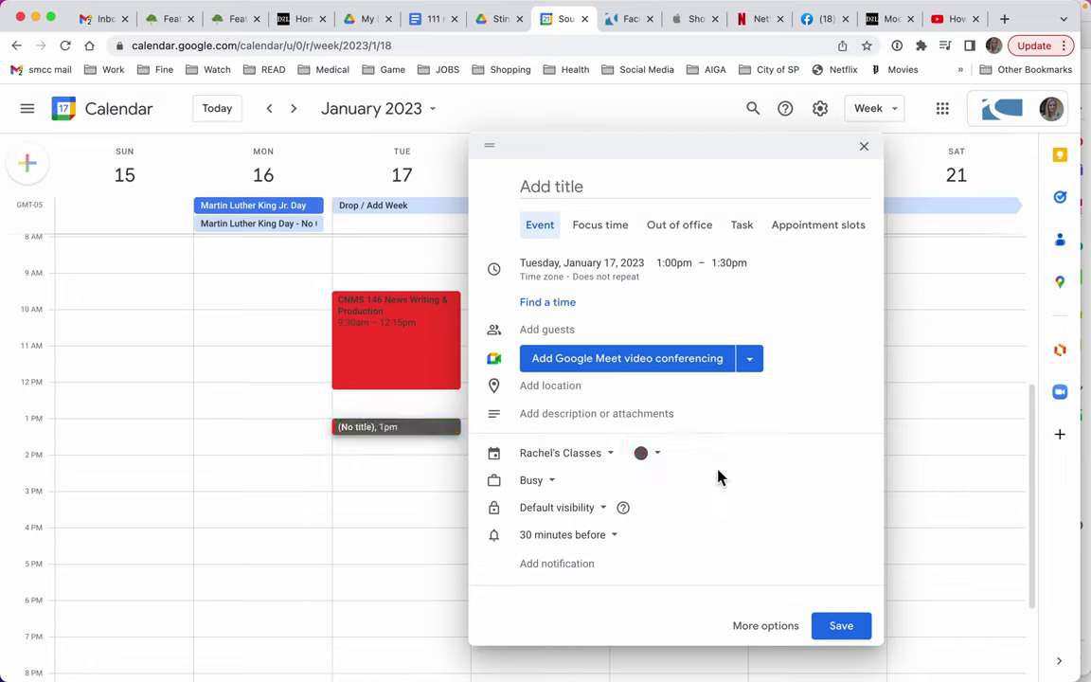
- Set the new event's end time to 4:00pm (3 hrs)
click(735, 275)
click(729, 245)
scroll(742, 370, down, 2)
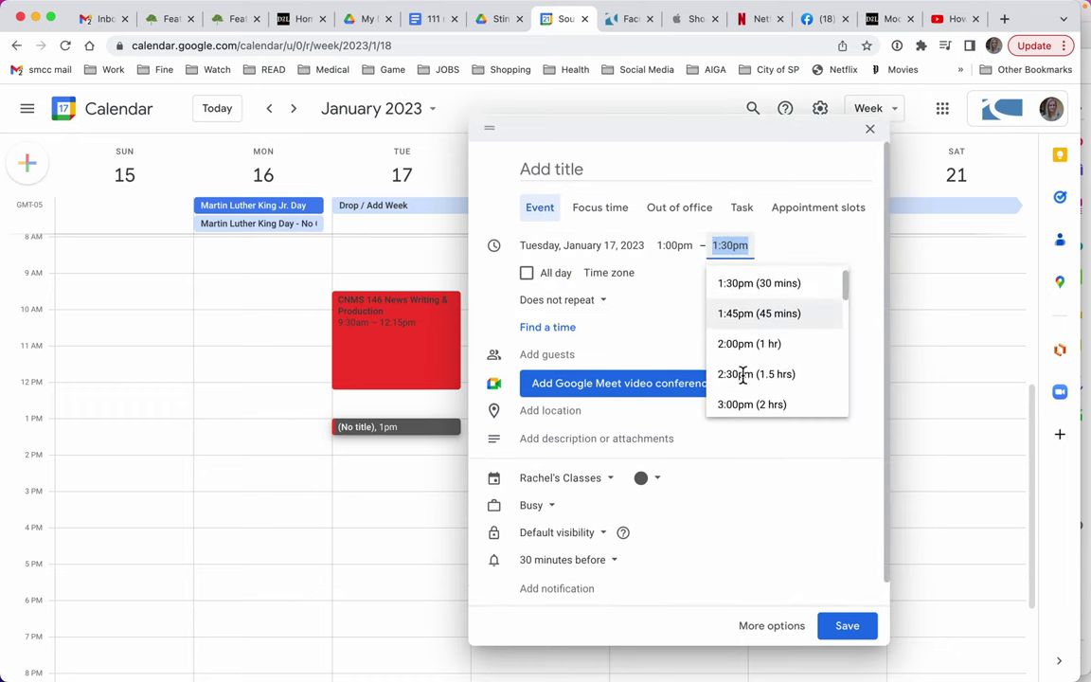
scroll(742, 375, down, 2)
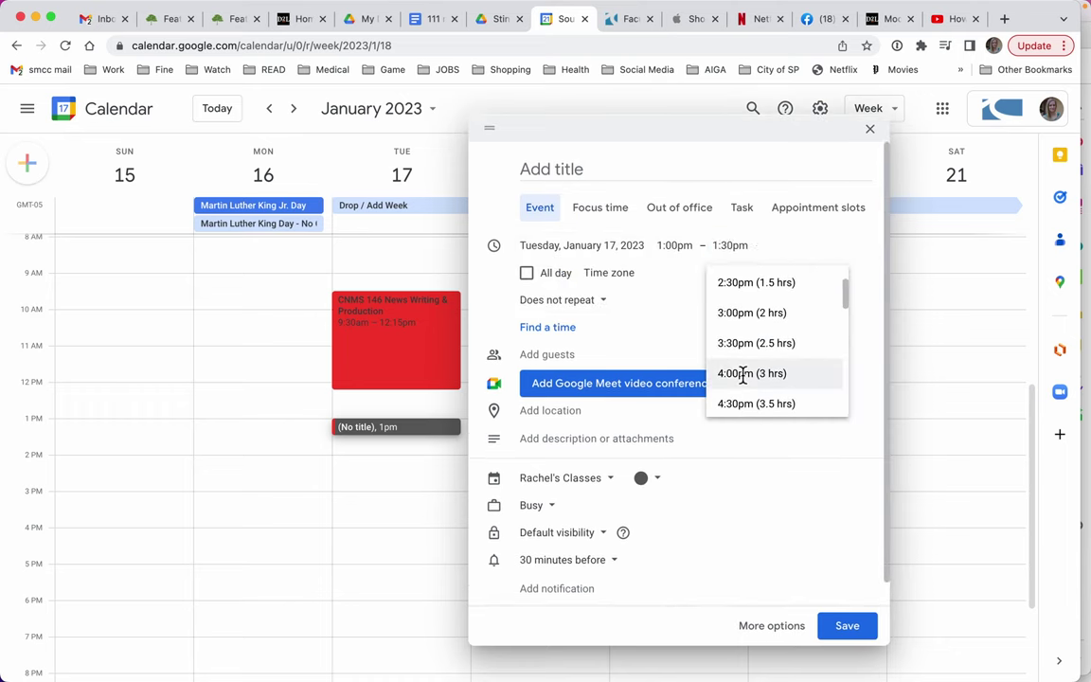
click(742, 375)
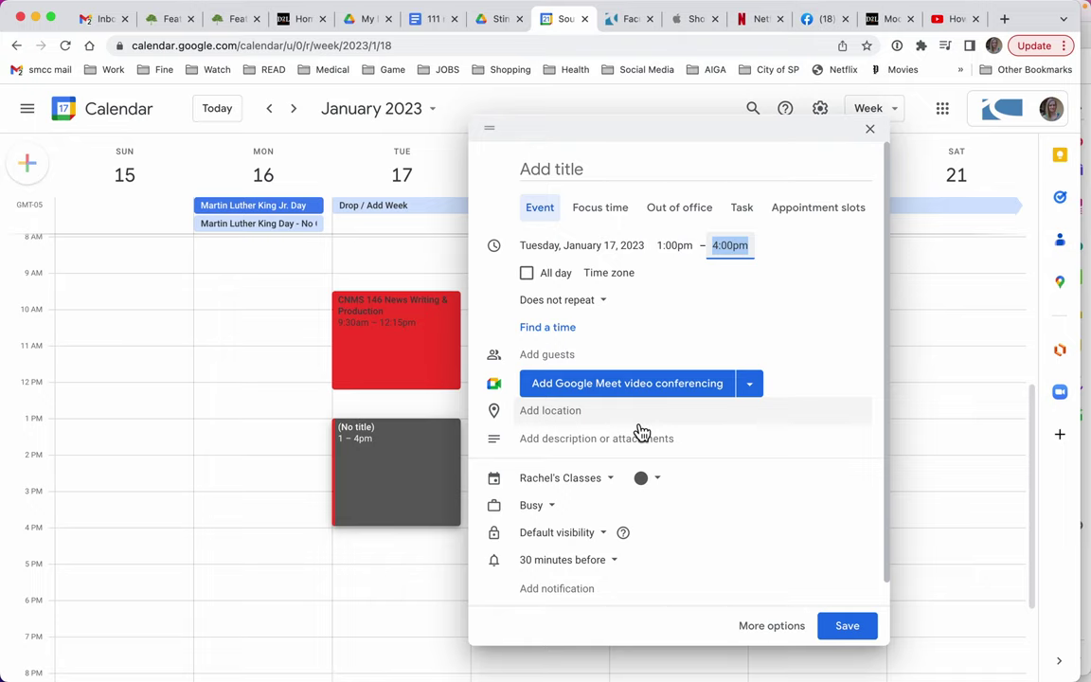
click(606, 307)
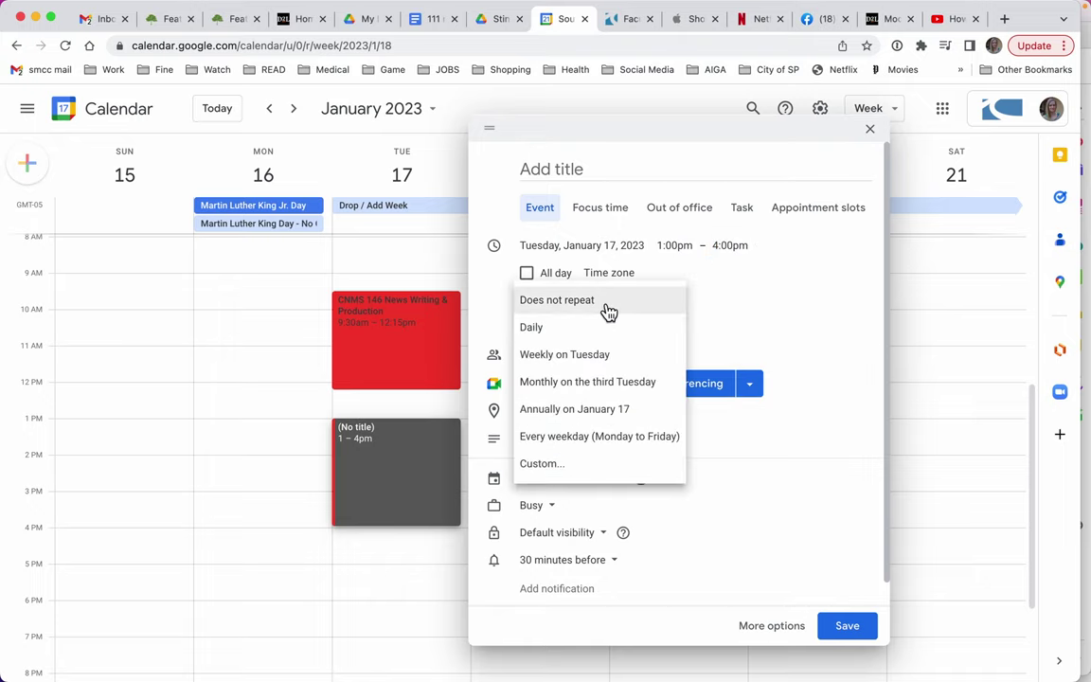
- Make the event repeat weekly on Sundays and Tuesdays, ending May 13, 2023
click(555, 469)
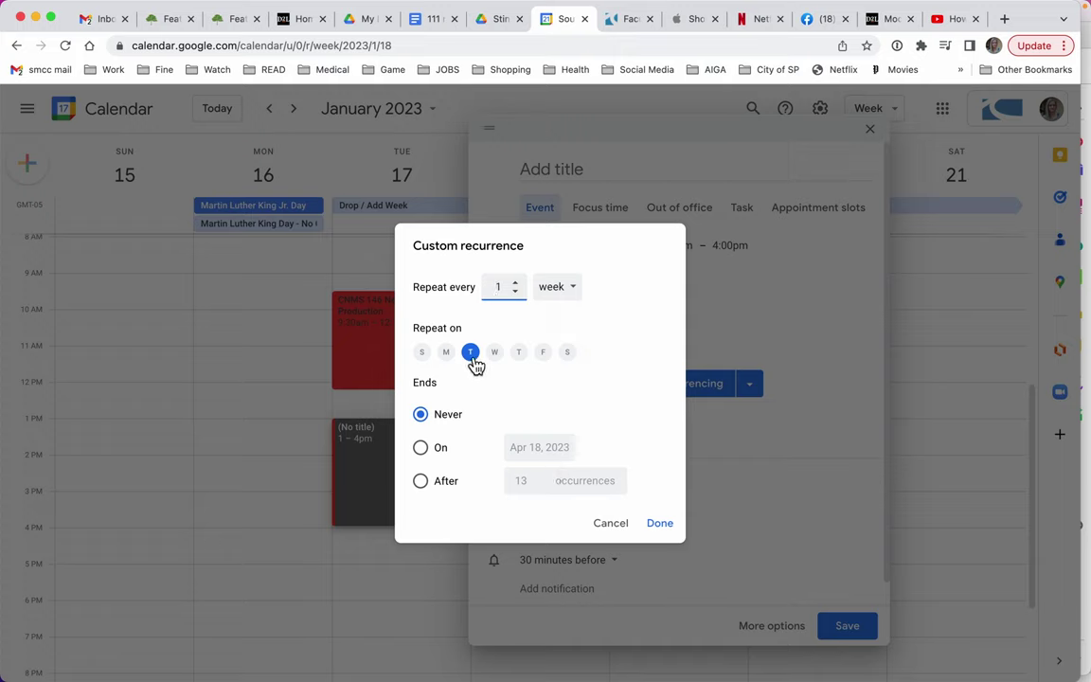
click(422, 355)
click(422, 451)
click(555, 447)
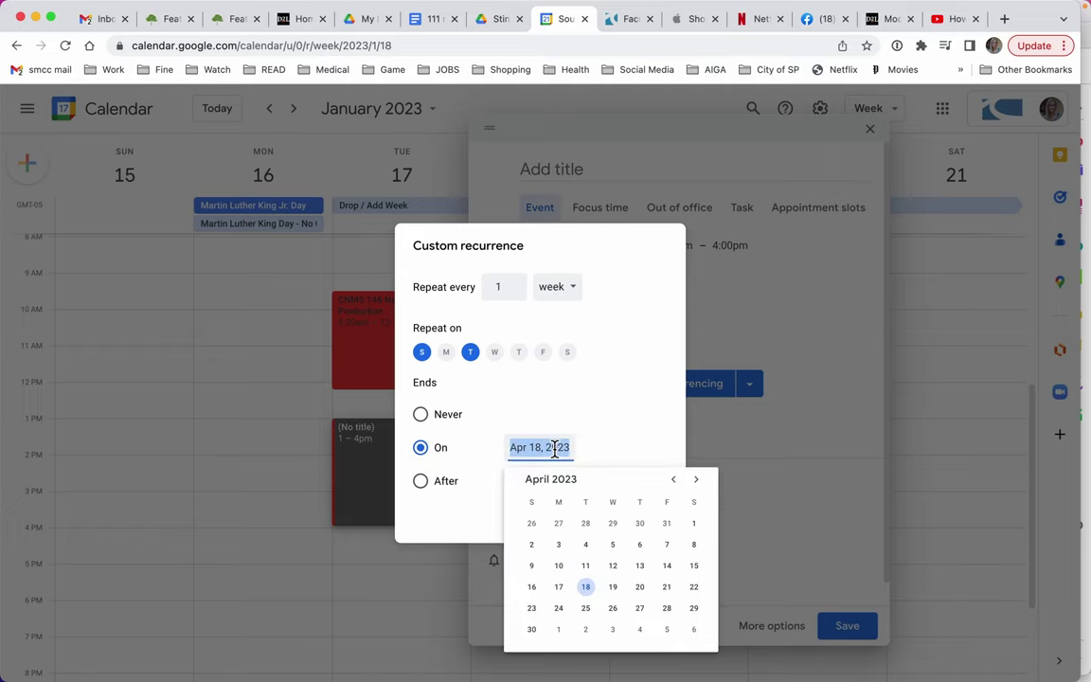
click(697, 480)
click(694, 545)
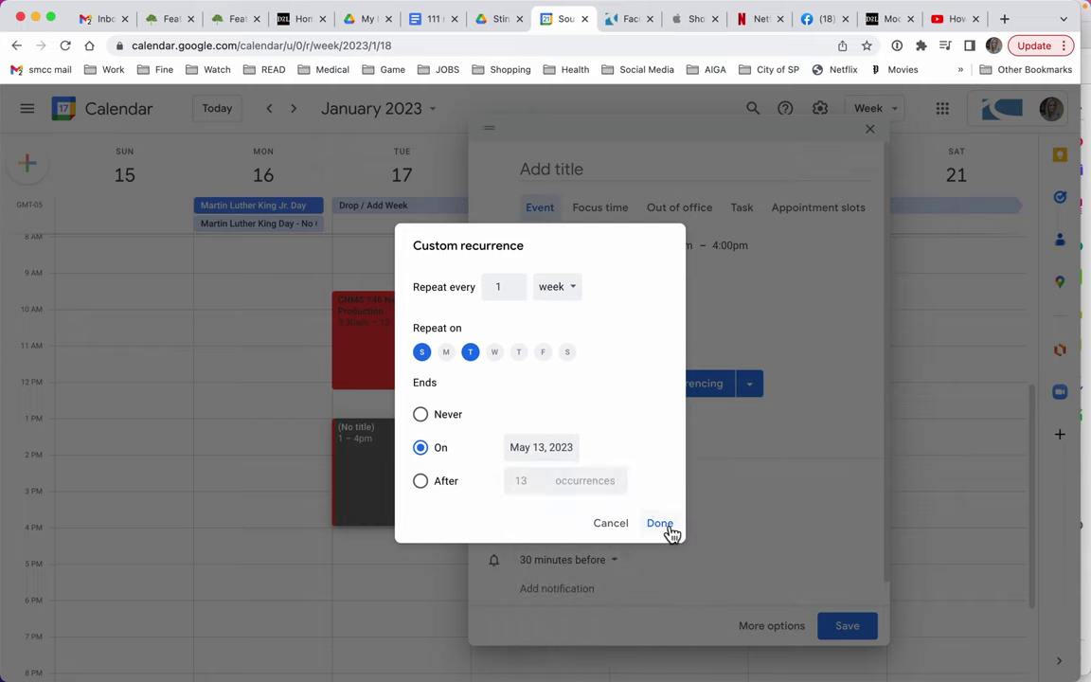
click(660, 523)
- Title the event 'Homework for CNMS 146' and save it
click(567, 168)
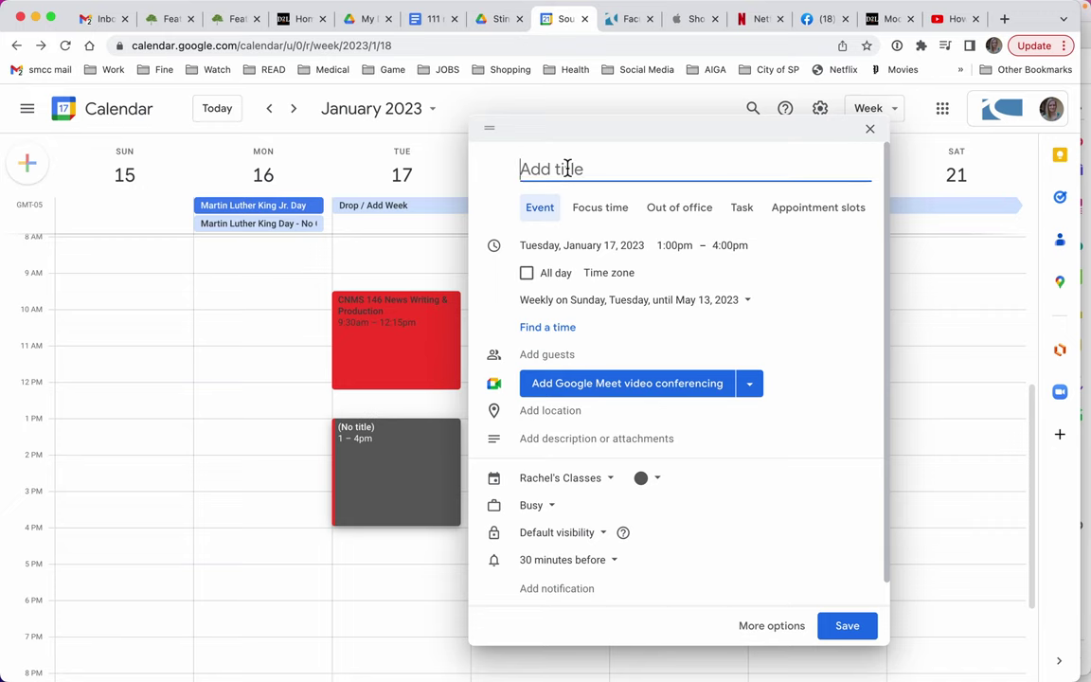
text(Homework for CNMS 146)
click(859, 628)
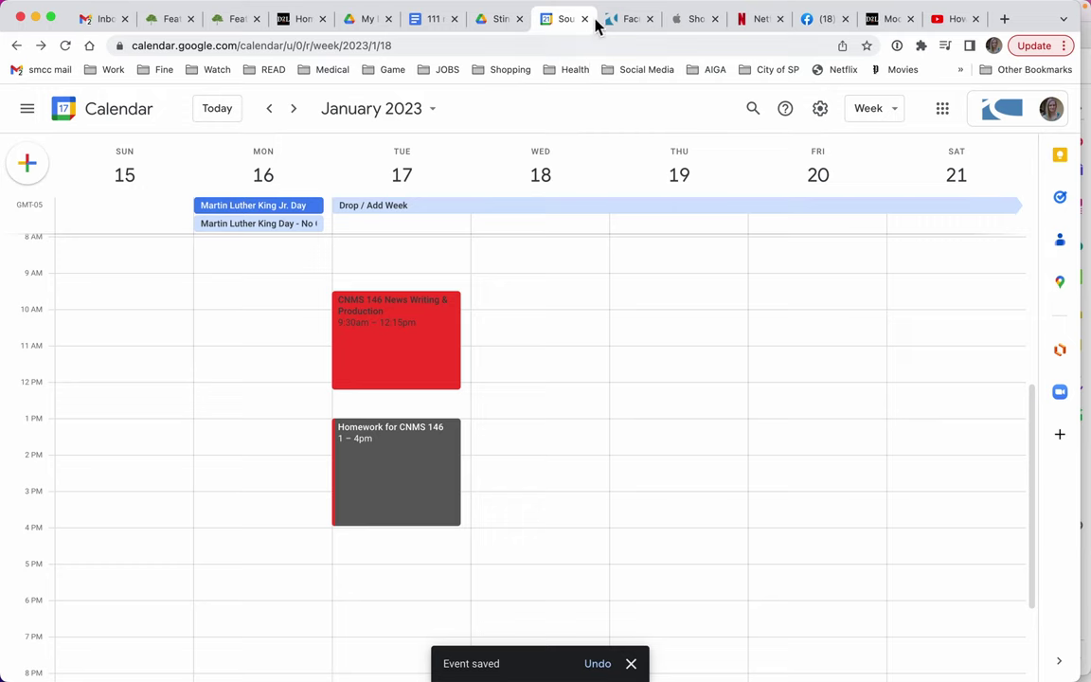
- Highlight the CNMS 146 rows in the faculty portal's Spring 2023 Course Schedule to read the class dates
click(625, 21)
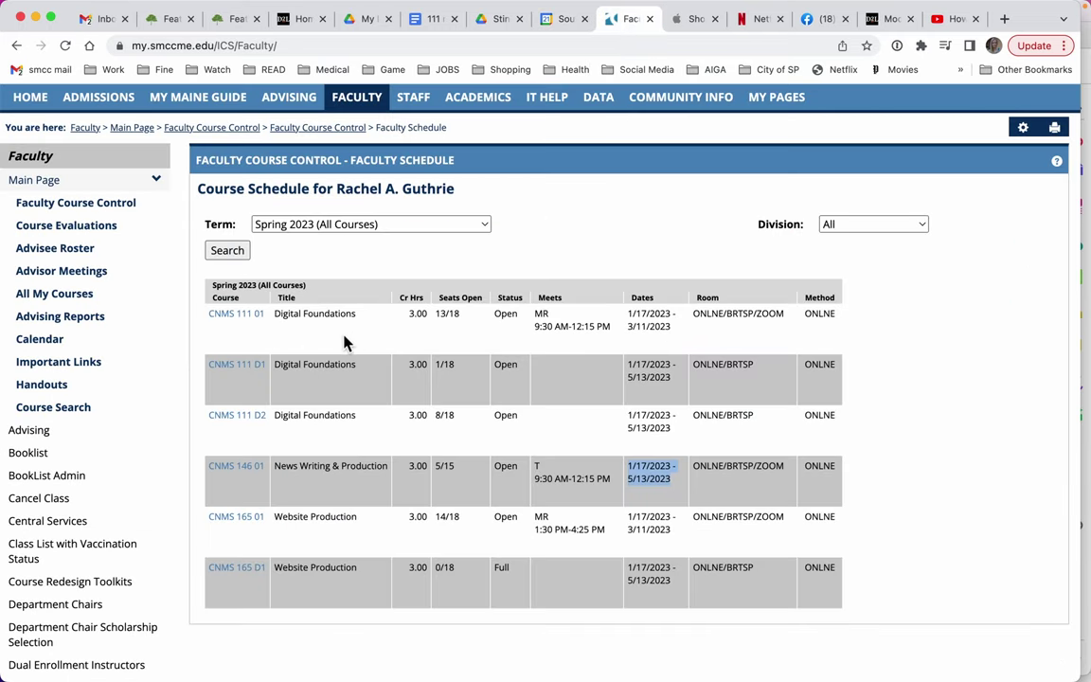
drag(283, 313, 317, 340)
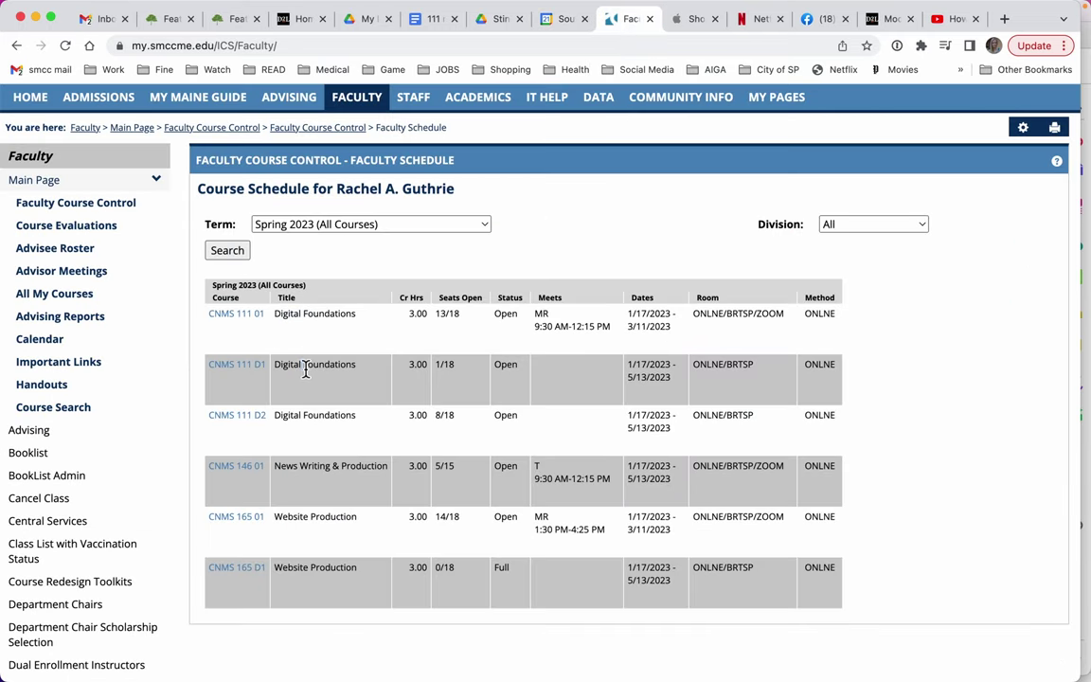
mouse_move(318, 417)
mouse_down()
mouse_move(351, 418)
mouse_move(330, 416)
mouse_up()
click(313, 577)
- Go back to Google Calendar's January 15–21, 2023 week with the CNMS 146 class and Homework block
click(564, 19)
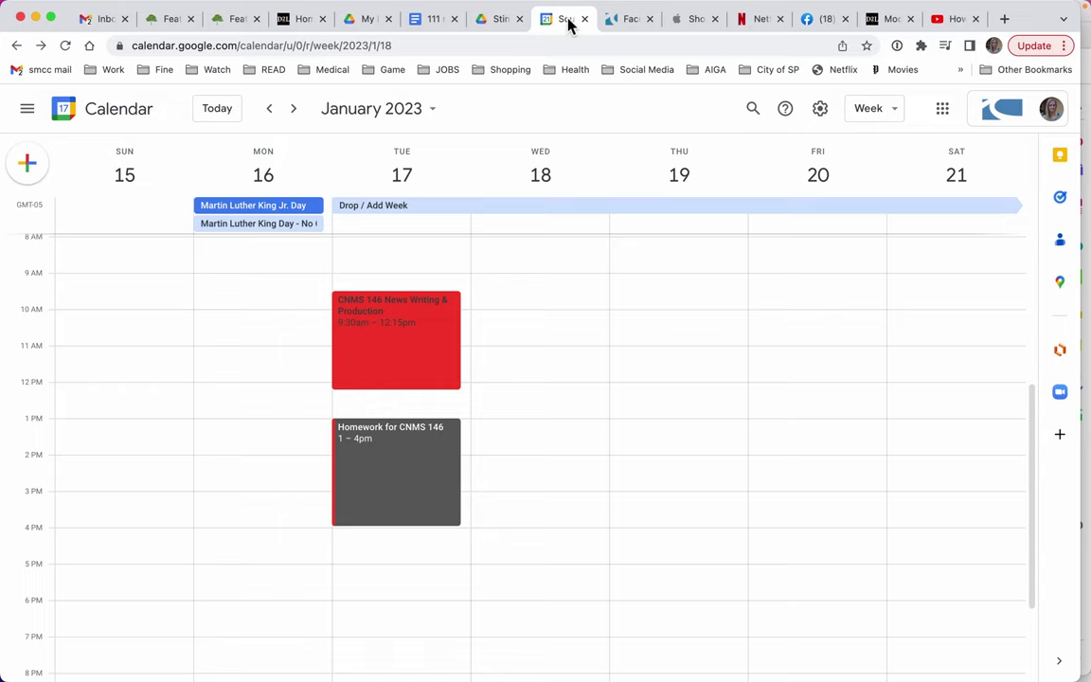